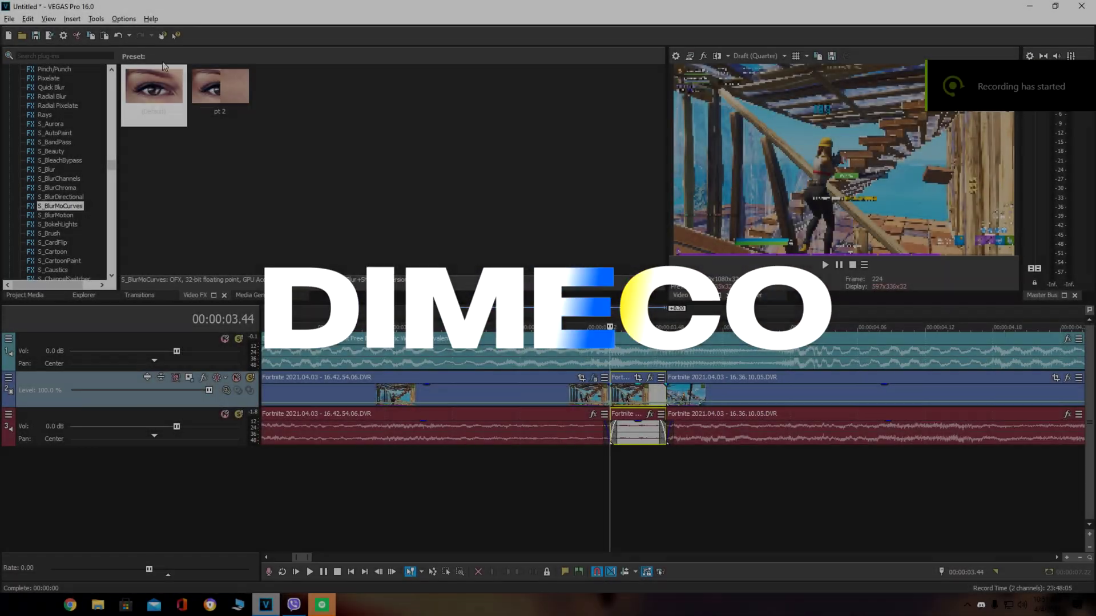
{"action": "scroll", "coordinate": [460, 389], "scroll_direction": "up", "scroll_amount": 2}
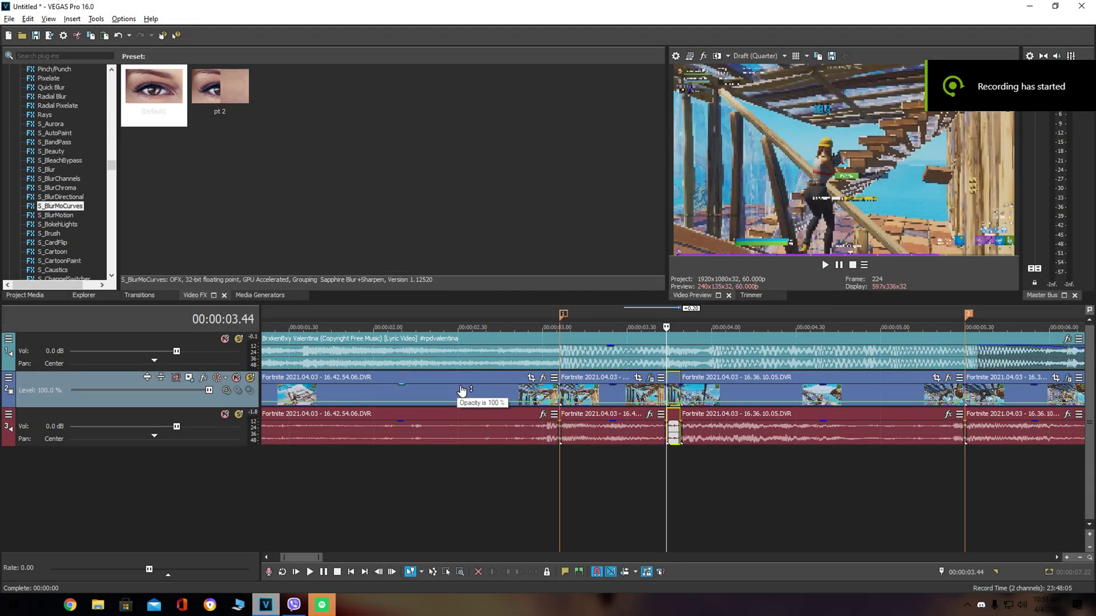
{"action": "scroll", "coordinate": [599, 398], "scroll_direction": "up", "scroll_amount": 2}
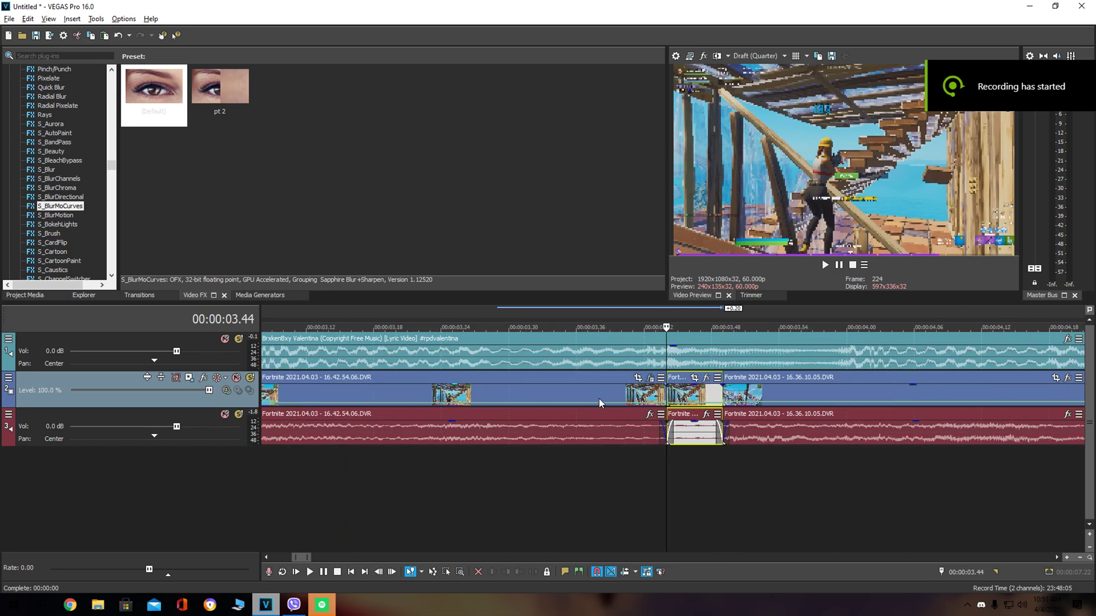
{"action": "scroll", "coordinate": [599, 398], "scroll_direction": "up", "scroll_amount": 1}
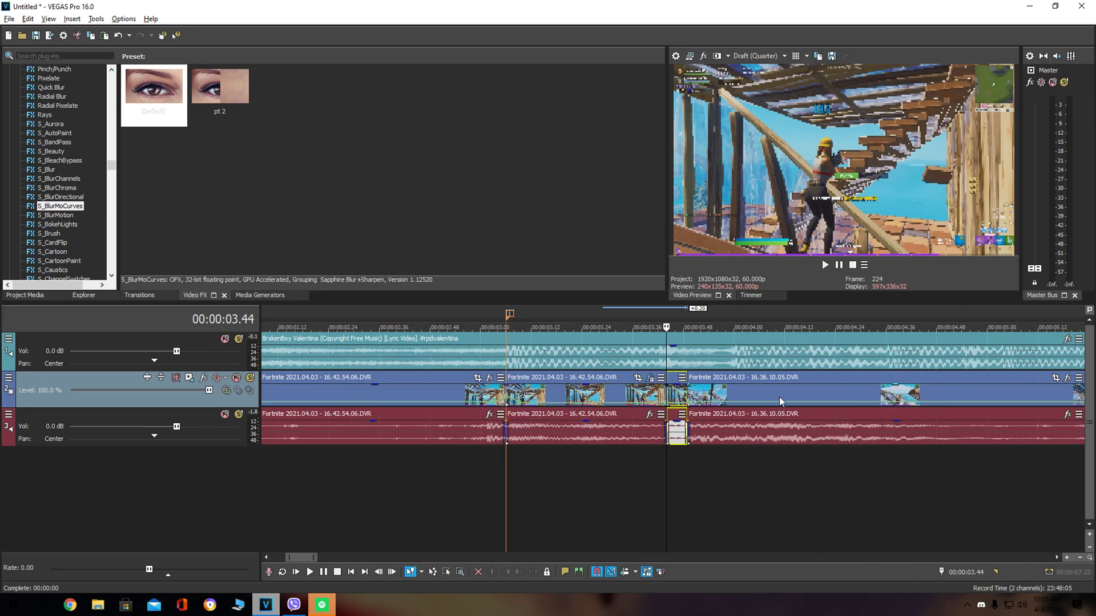
Zoom in on the cut and step the cursor back to 00:00:03.44 on the short clip.
{"action": "left_click", "coordinate": [691, 325]}
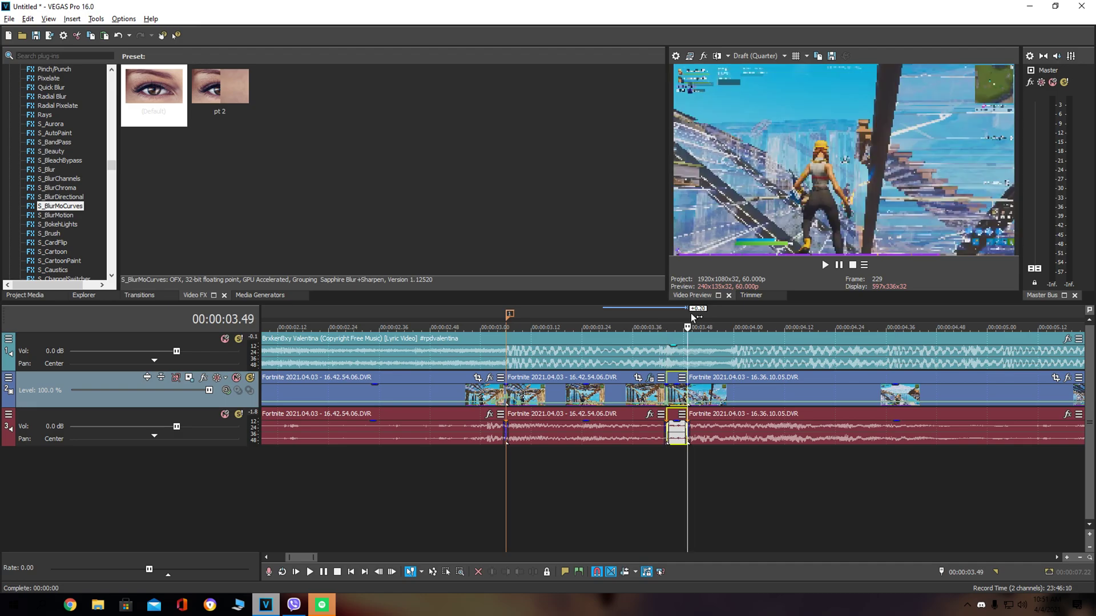
{"action": "scroll", "coordinate": [685, 400], "scroll_direction": "up", "scroll_amount": 1}
{"action": "scroll", "coordinate": [685, 401], "scroll_direction": "up", "scroll_amount": 1}
{"action": "scroll", "coordinate": [683, 399], "scroll_direction": "up", "scroll_amount": 1}
{"action": "key", "text": "Left"}
{"action": "key", "text": "Left"}
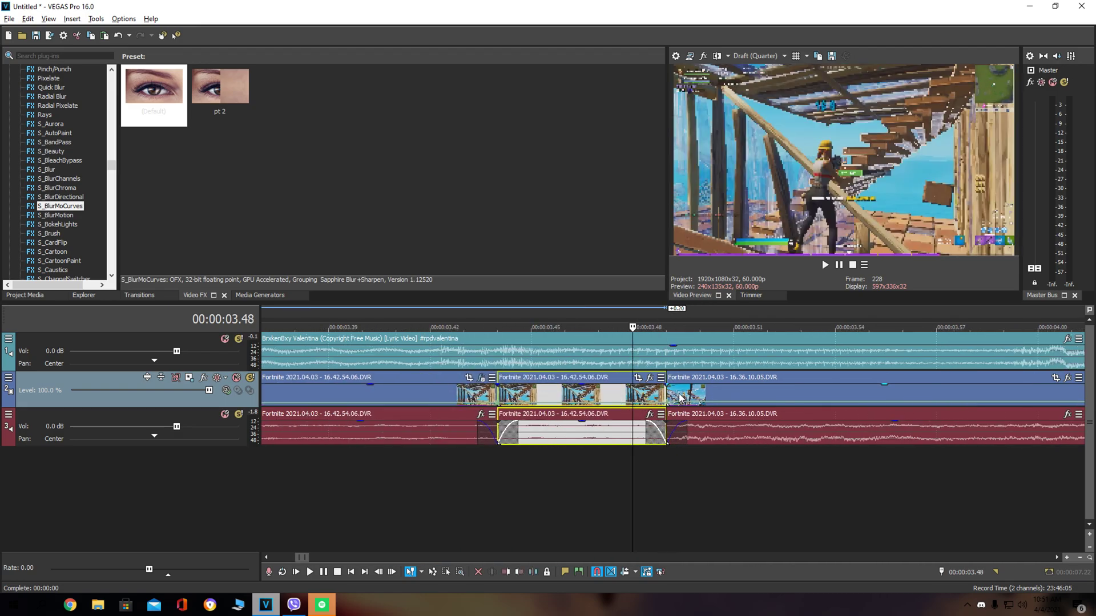
{"action": "key", "text": "Left"}
{"action": "key", "text": "Left"}
{"action": "key", "text": "Left"}
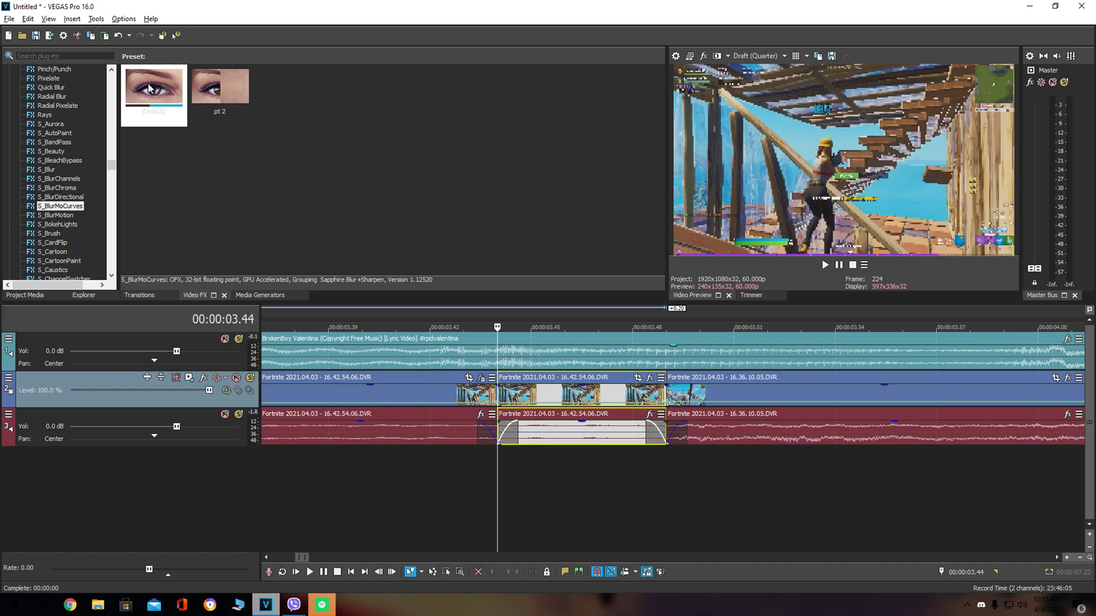
Apply S_BlurMoCurves Default to the short clip with Wrap X and Wrap Y set to Reflect.
{"action": "mouse_move", "coordinate": [150, 90]}
{"action": "left_mouse_down"}
{"action": "mouse_move", "coordinate": [155, 123]}
{"action": "mouse_move", "coordinate": [575, 392]}
{"action": "left_mouse_up"}
{"action": "left_click", "coordinate": [174, 323]}
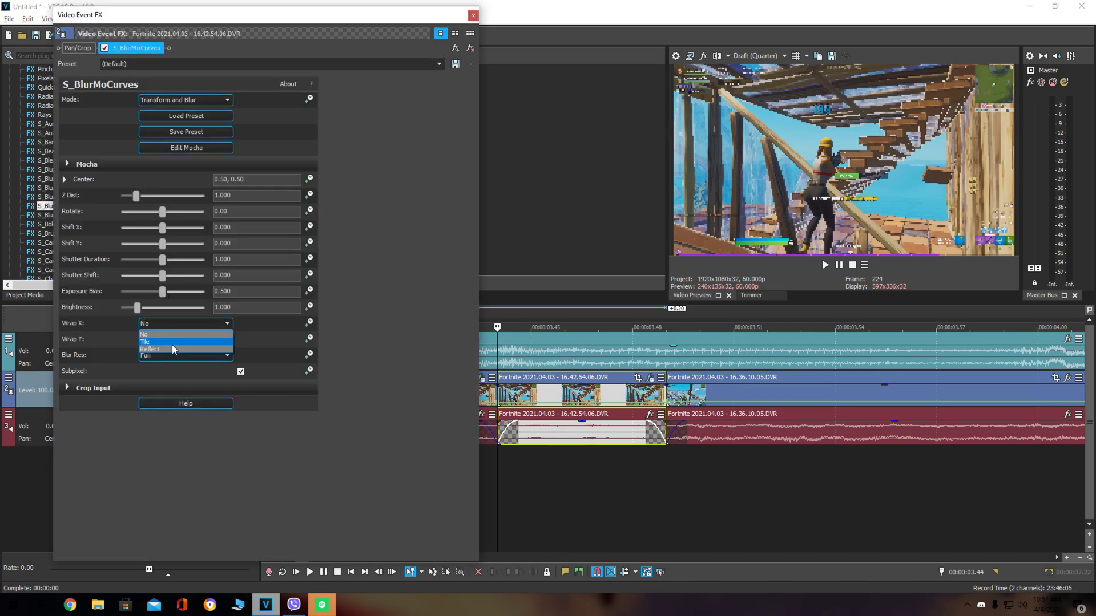
{"action": "left_click", "coordinate": [172, 345]}
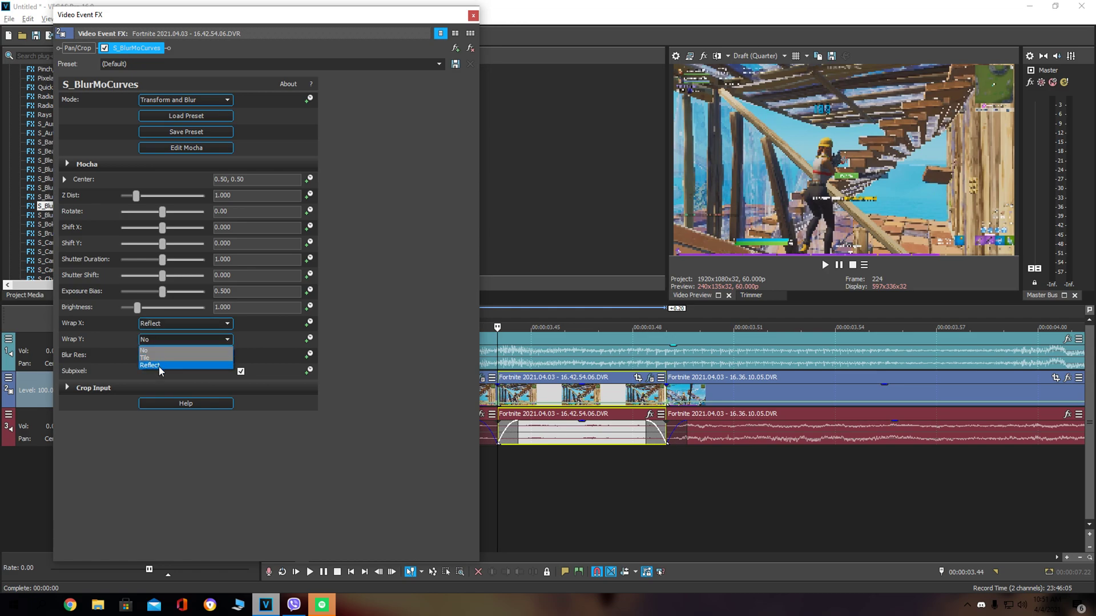
{"action": "left_click", "coordinate": [159, 367]}
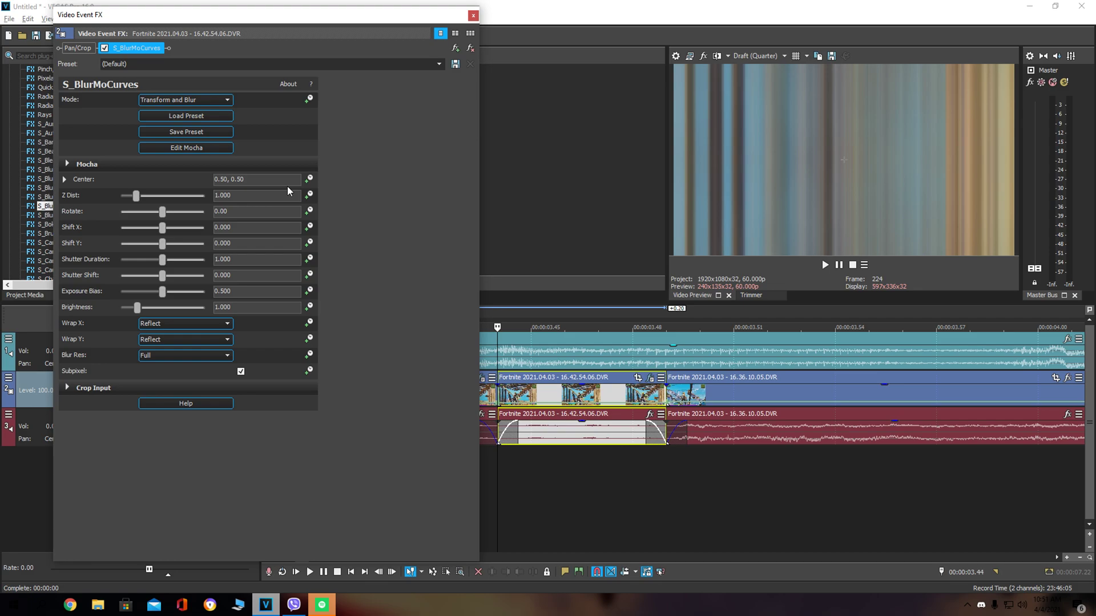
{"action": "left_click", "coordinate": [666, 327]}
{"action": "left_click", "coordinate": [633, 328]}
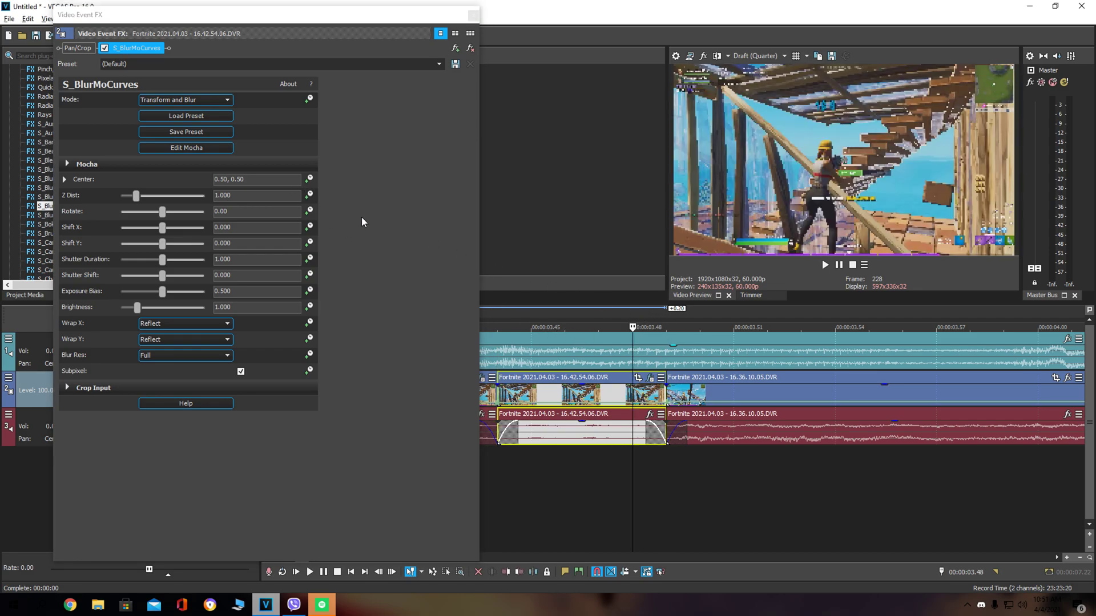
Animate Z Dist, moving its first keyframe and the keyframe cursor to 00:00:00.01.
{"action": "left_click", "coordinate": [309, 196]}
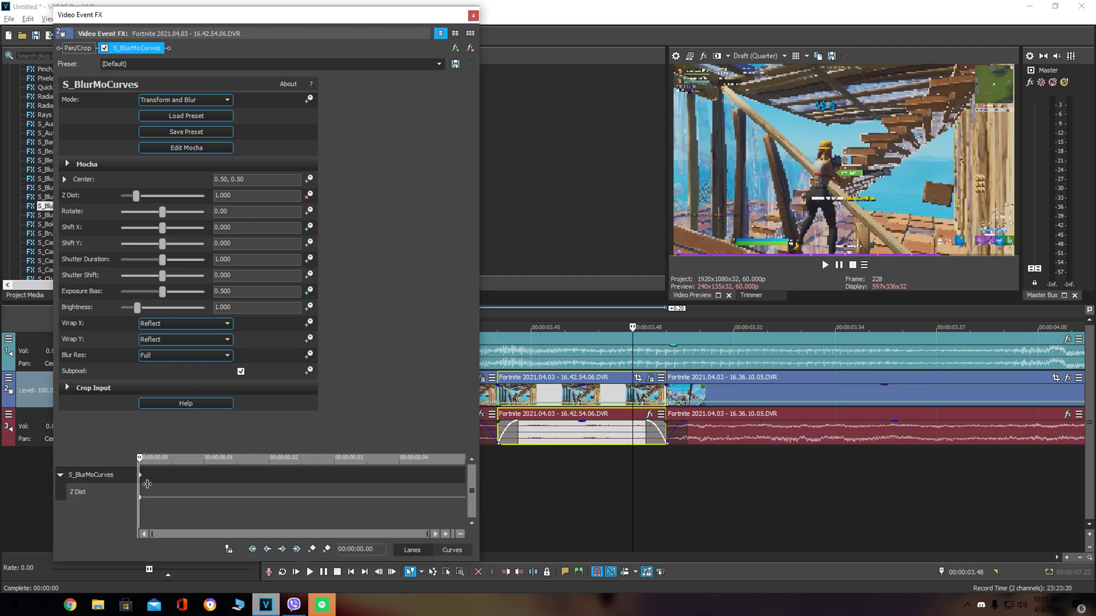
{"action": "left_click_drag", "start_coordinate": [141, 474], "coordinate": [204, 475]}
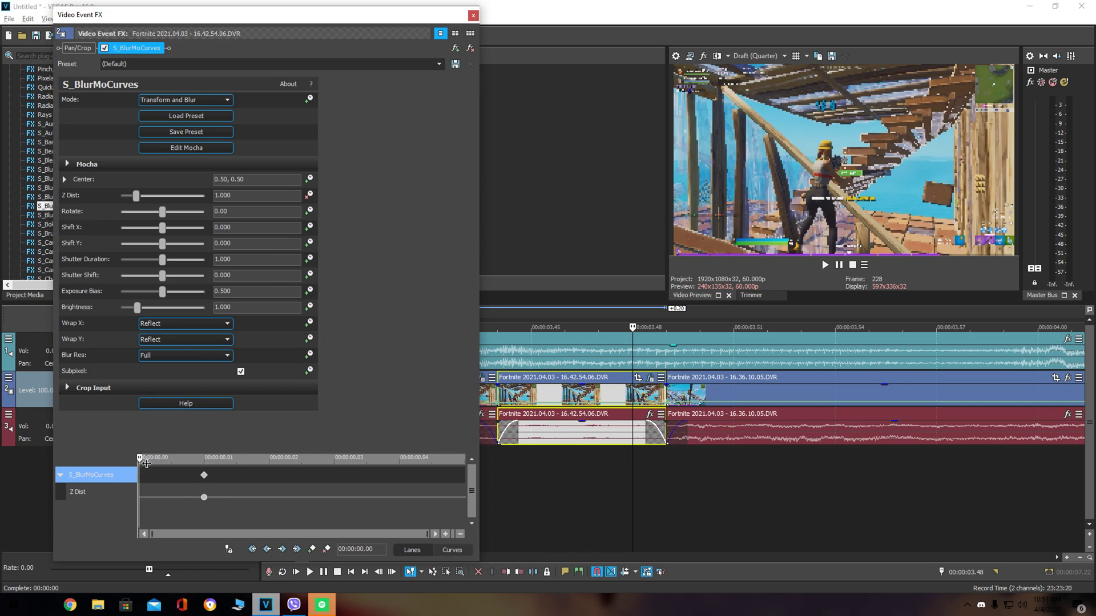
{"action": "left_click_drag", "start_coordinate": [141, 460], "coordinate": [203, 459]}
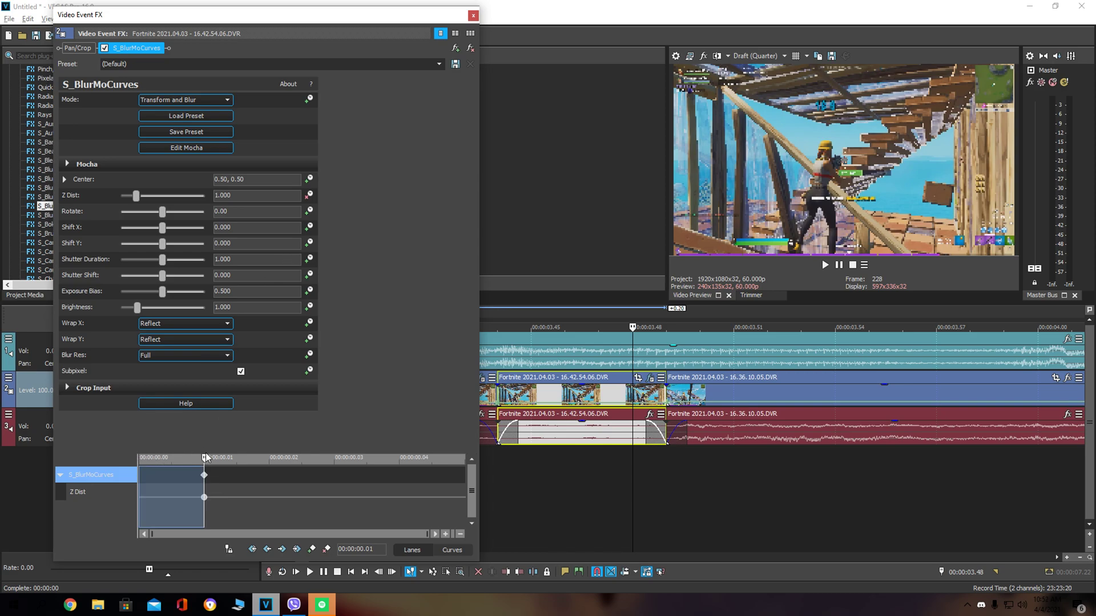
Animate Shift X and Shift Y with first keyframes at 00:00:00.01, cursor at clip end.
{"action": "left_click", "coordinate": [309, 227]}
{"action": "left_click", "coordinate": [310, 243]}
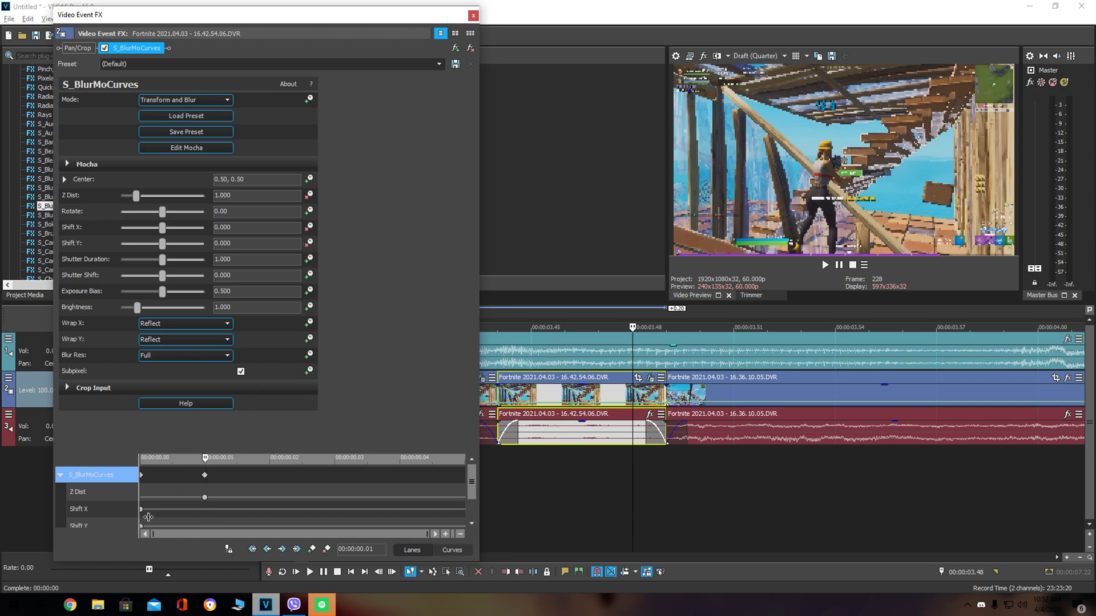
{"action": "left_click_drag", "start_coordinate": [142, 509], "coordinate": [205, 510]}
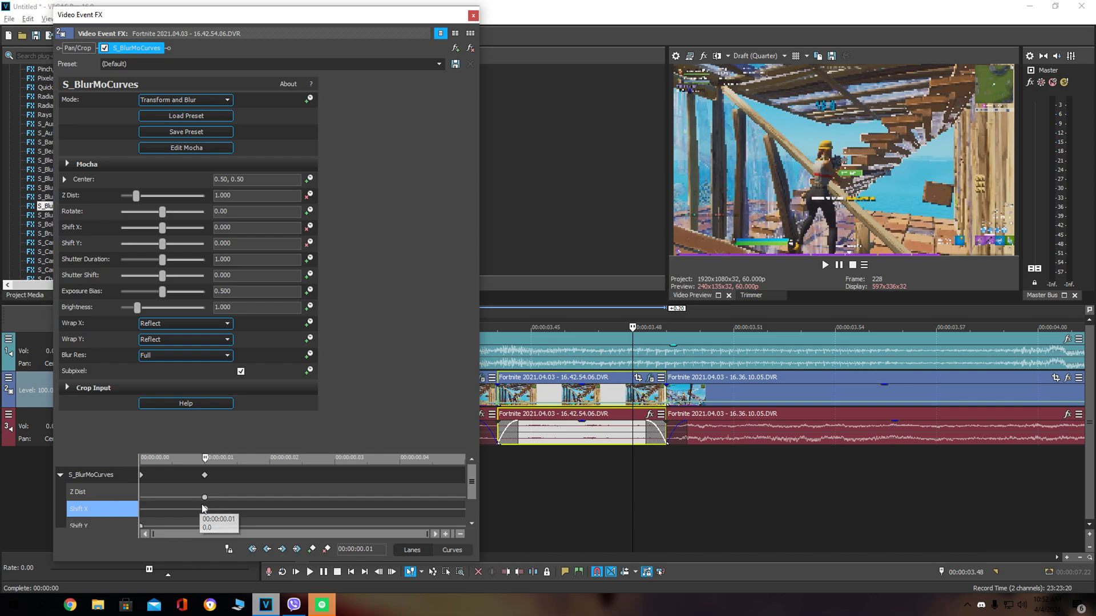
{"action": "left_click_drag", "start_coordinate": [141, 524], "coordinate": [205, 525]}
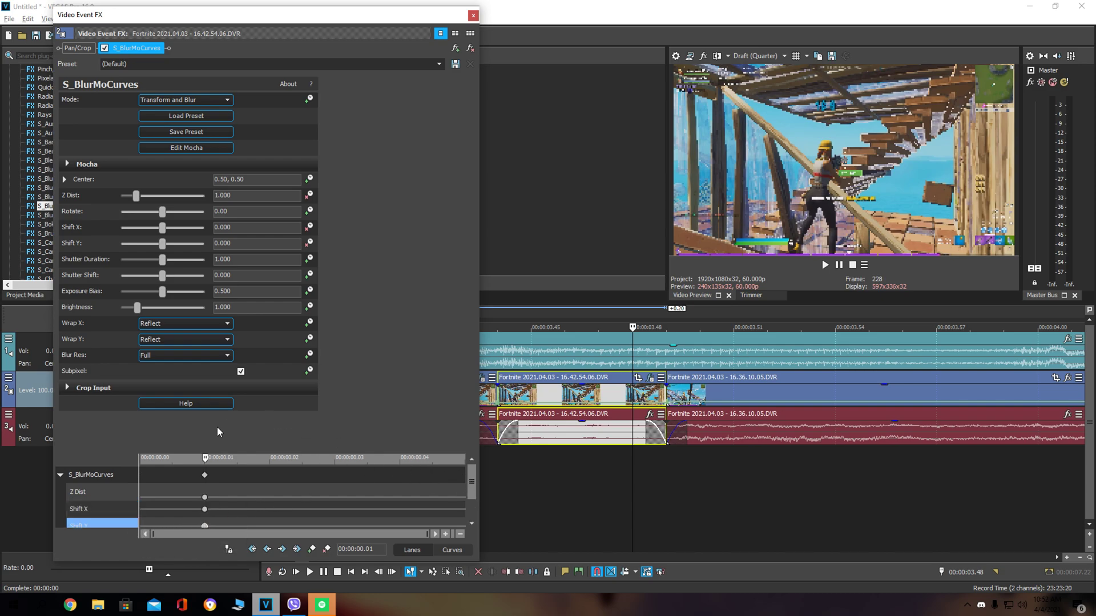
{"action": "left_click_drag", "start_coordinate": [205, 459], "coordinate": [465, 458]}
At 00:00:00.05, enter Shift X 0.364 and Shift Y 0.350.
{"action": "left_click", "coordinate": [250, 228]}
{"action": "type", "text": "0.36"}
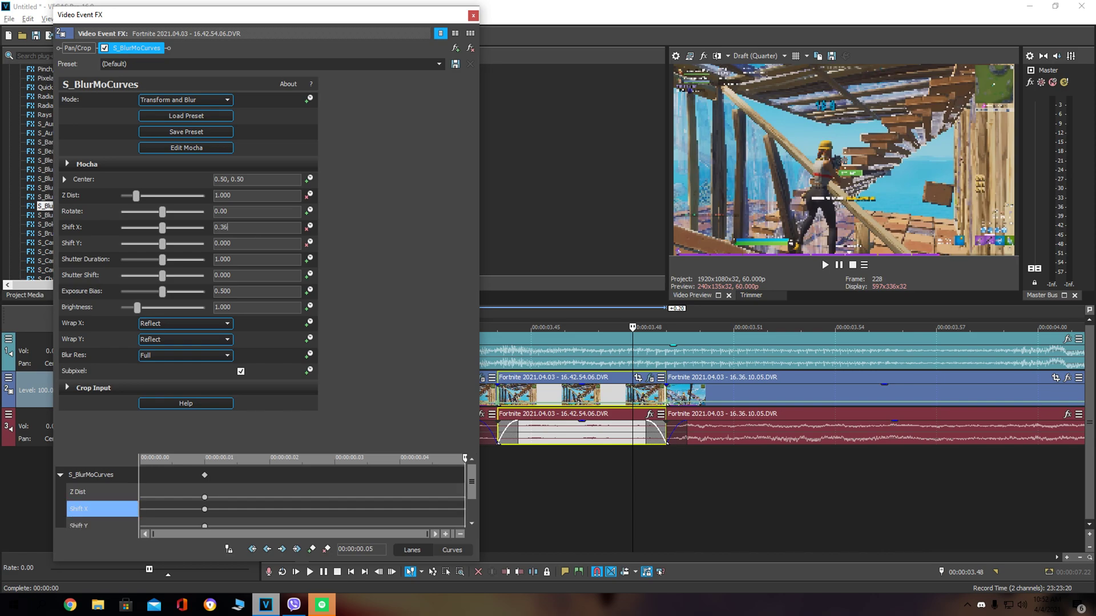
{"action": "type", "text": "4"}
{"action": "key", "text": "Return"}
{"action": "left_click", "coordinate": [268, 247]}
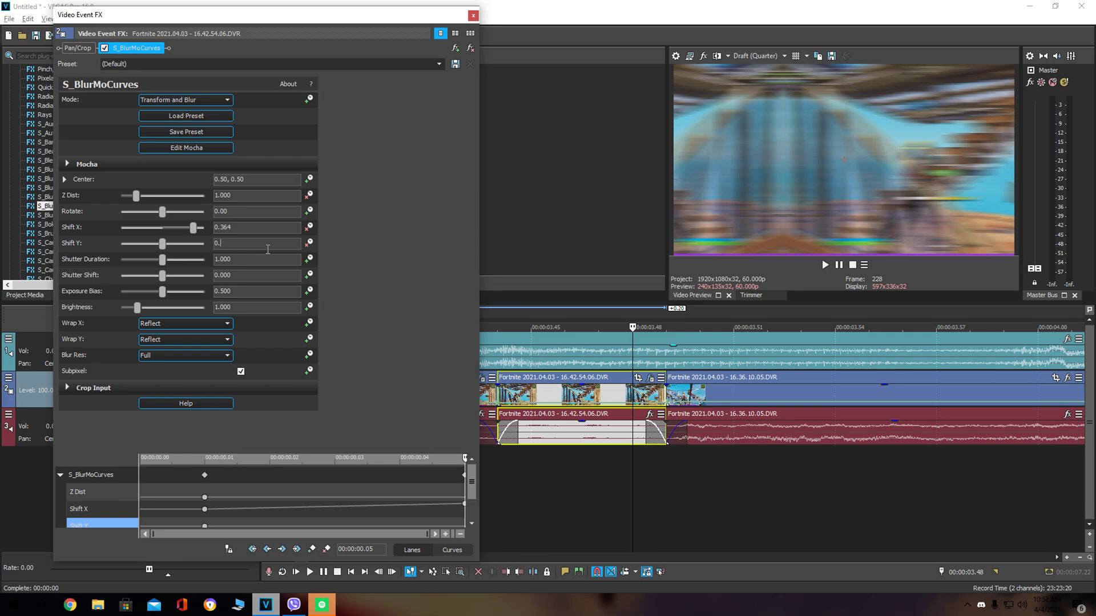
{"action": "type", "text": "35"}
{"action": "key", "text": "Return"}
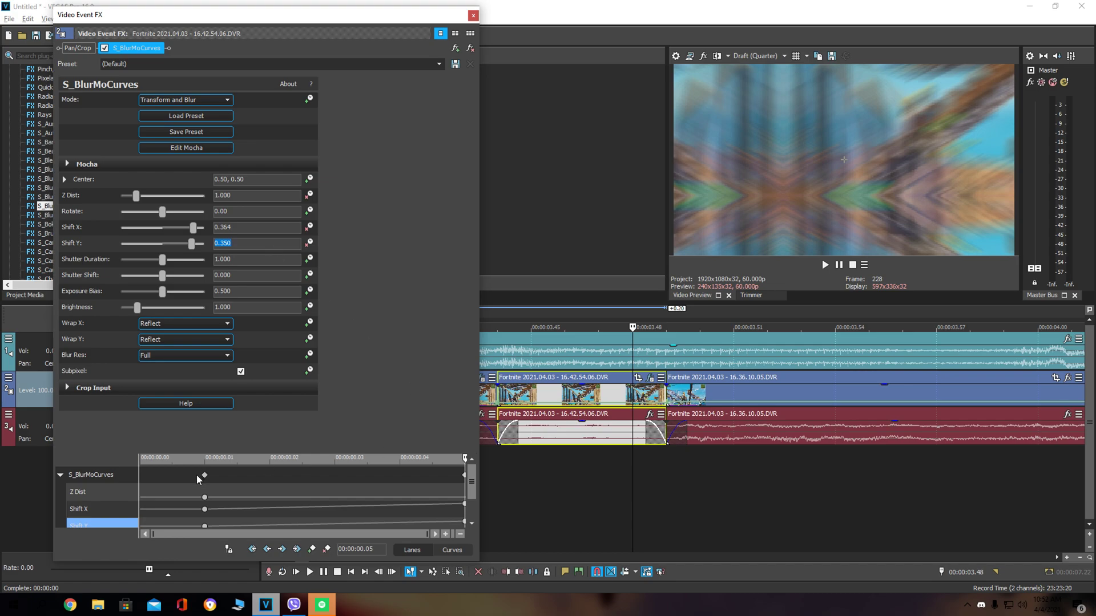
Set the fade type of the Z Dist keyframe at 00:00:00.01.
{"action": "mouse_move", "coordinate": [205, 474]}
{"action": "right_click", "coordinate": [205, 476]}
{"action": "key", "text": "Escape"}
{"action": "right_click", "coordinate": [205, 496]}
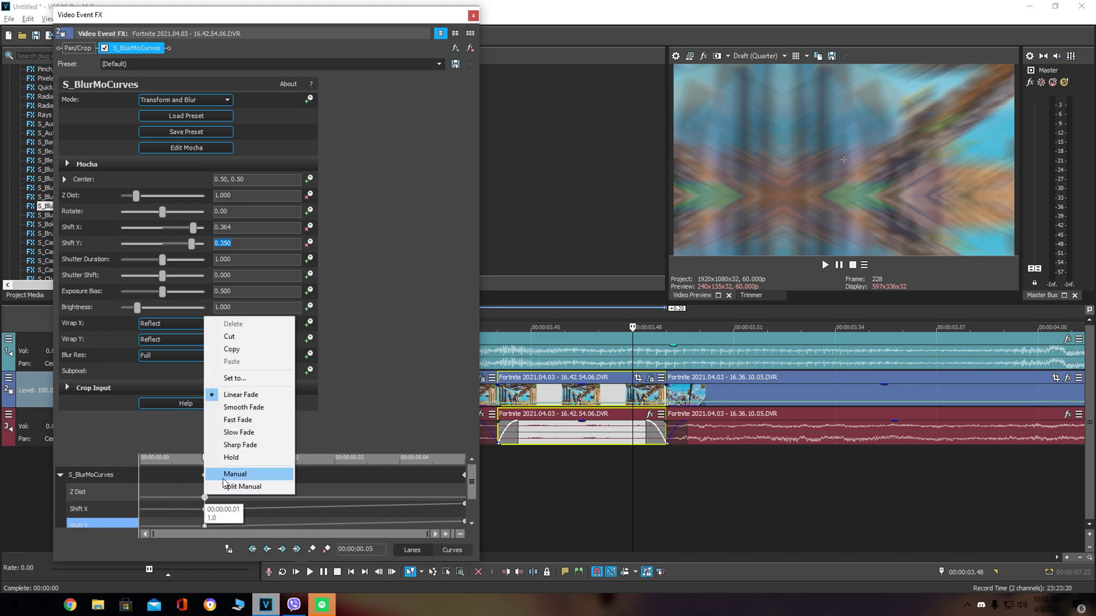
{"action": "left_click", "coordinate": [237, 420]}
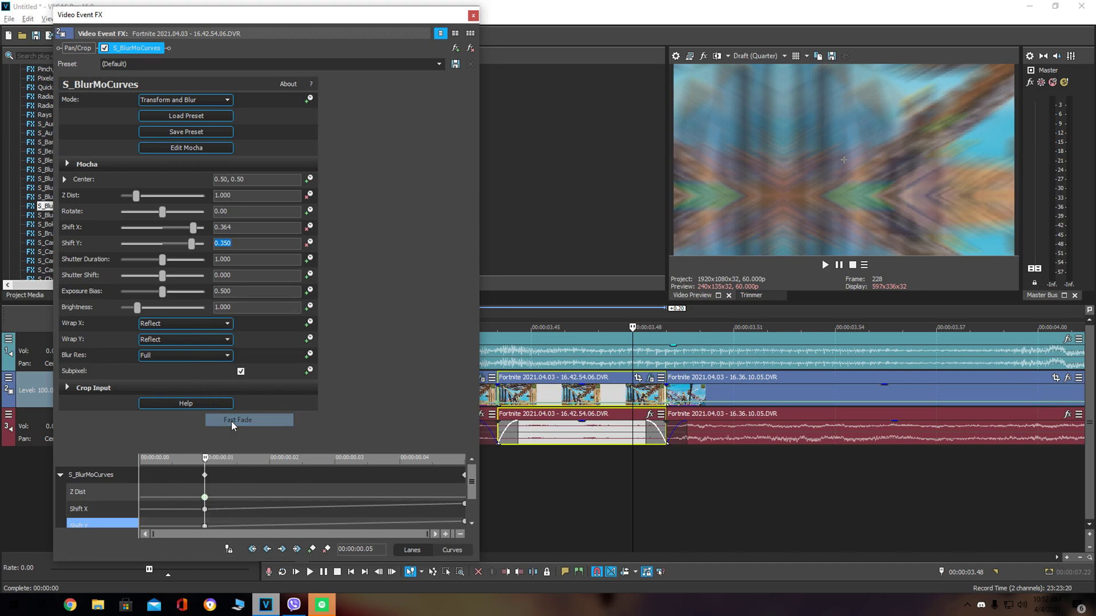
{"action": "right_click", "coordinate": [203, 498]}
{"action": "left_click", "coordinate": [238, 436]}
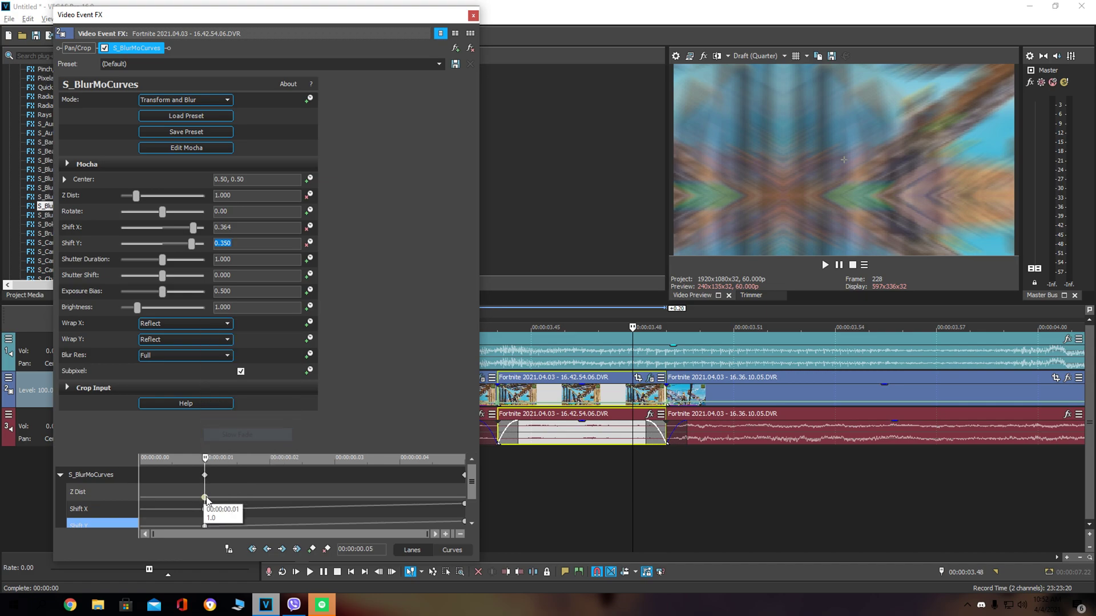
Give the Shift X and Shift Y keyframes fast fades and close Video Event FX.
{"action": "right_click", "coordinate": [204, 509]}
{"action": "left_click", "coordinate": [237, 437]}
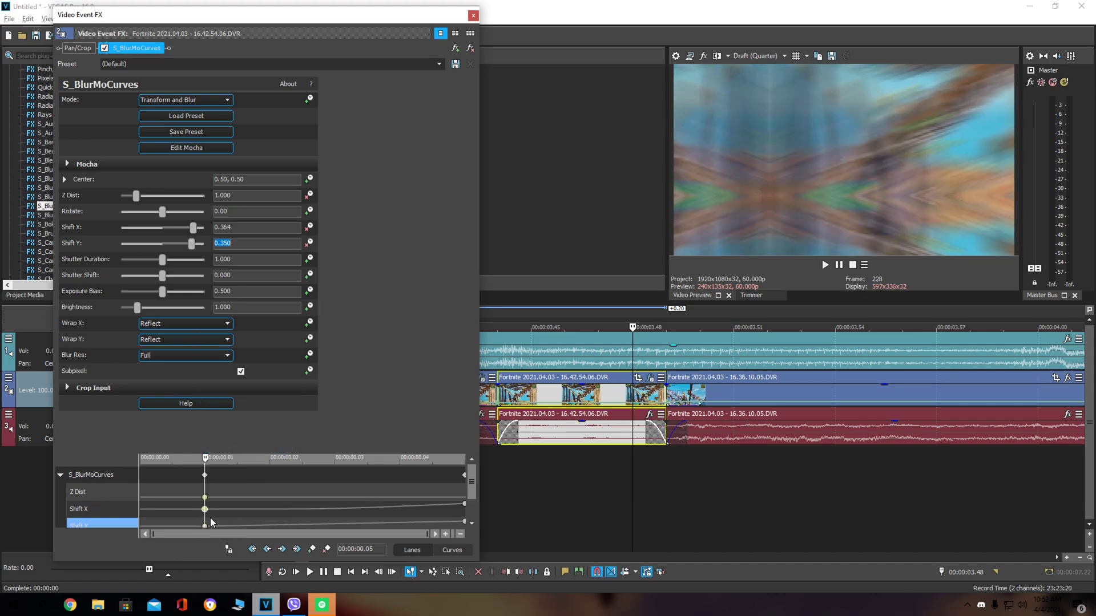
{"action": "right_click", "coordinate": [205, 525]}
{"action": "left_click", "coordinate": [237, 449]}
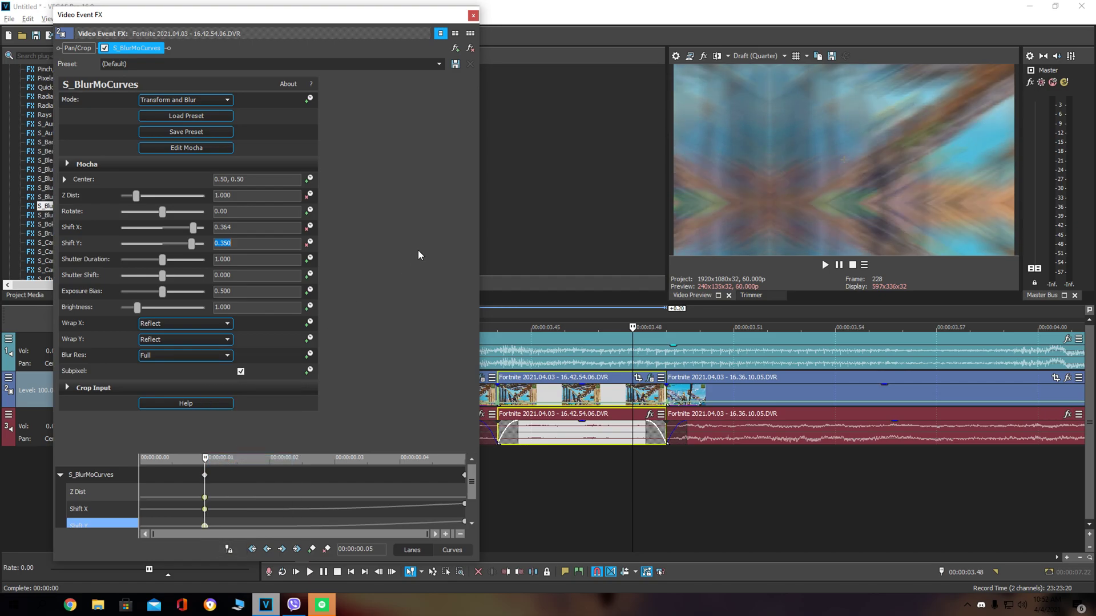
{"action": "left_click", "coordinate": [473, 14]}
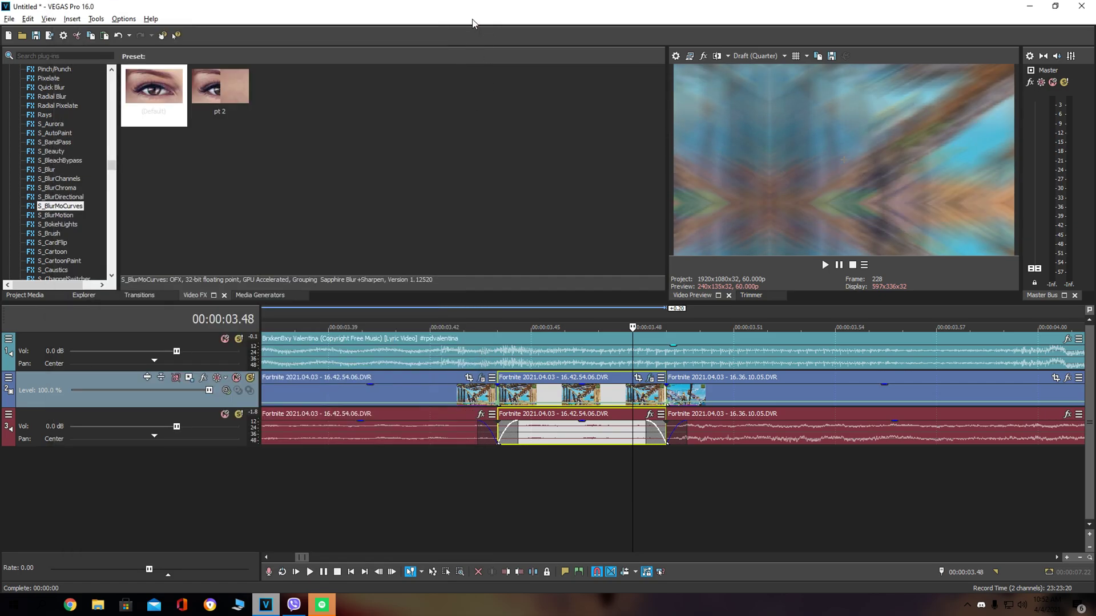
{"action": "left_click", "coordinate": [451, 323]}
{"action": "key", "text": "space"}
{"action": "scroll", "coordinate": [442, 333], "scroll_direction": "down", "scroll_amount": 3}
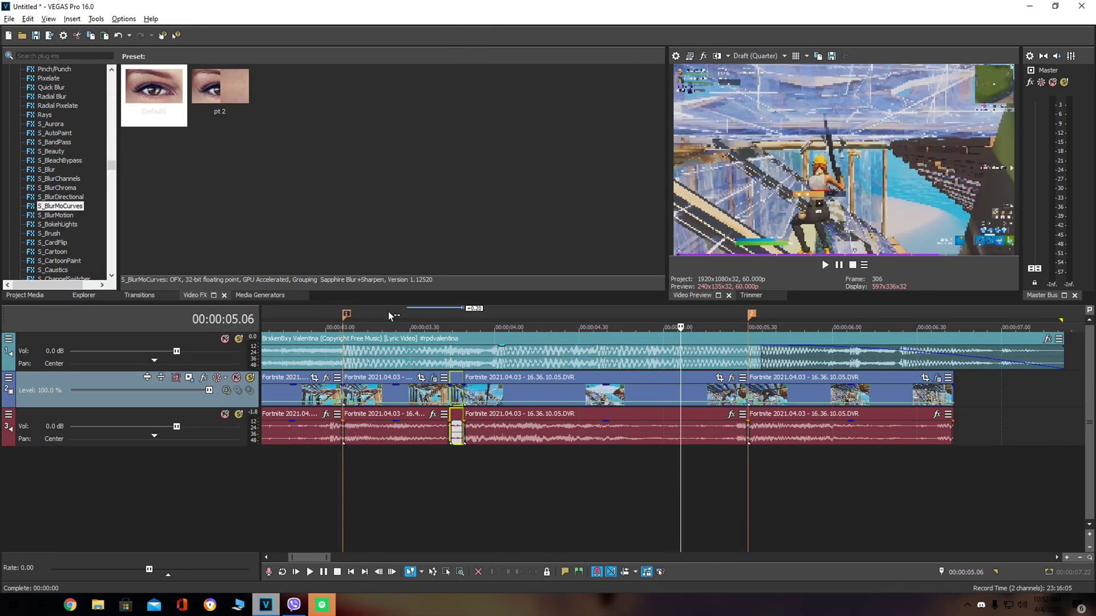
{"action": "left_click", "coordinate": [411, 325]}
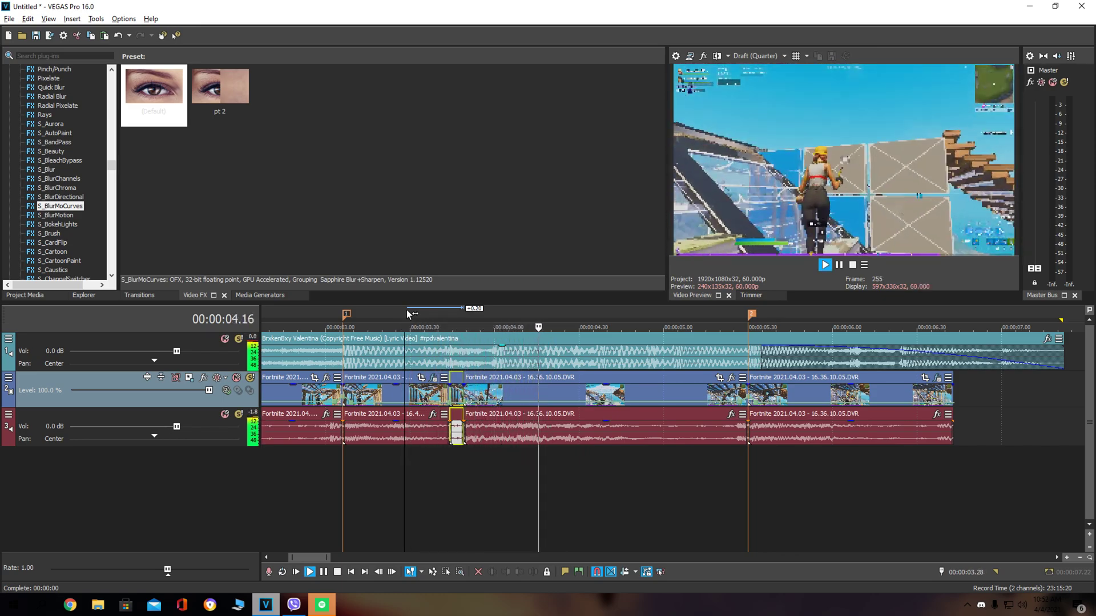
{"action": "left_click", "coordinate": [504, 327]}
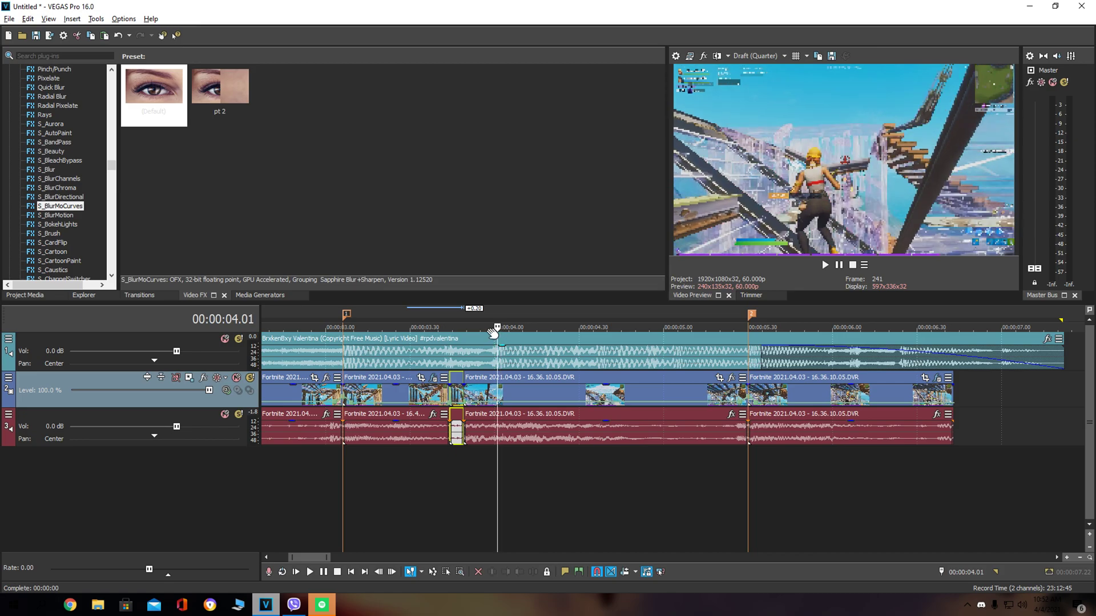
{"action": "left_click_drag", "start_coordinate": [501, 327], "coordinate": [476, 330]}
{"action": "scroll", "coordinate": [492, 333], "scroll_direction": "up", "scroll_amount": 1}
{"action": "scroll", "coordinate": [446, 343], "scroll_direction": "up", "scroll_amount": 1}
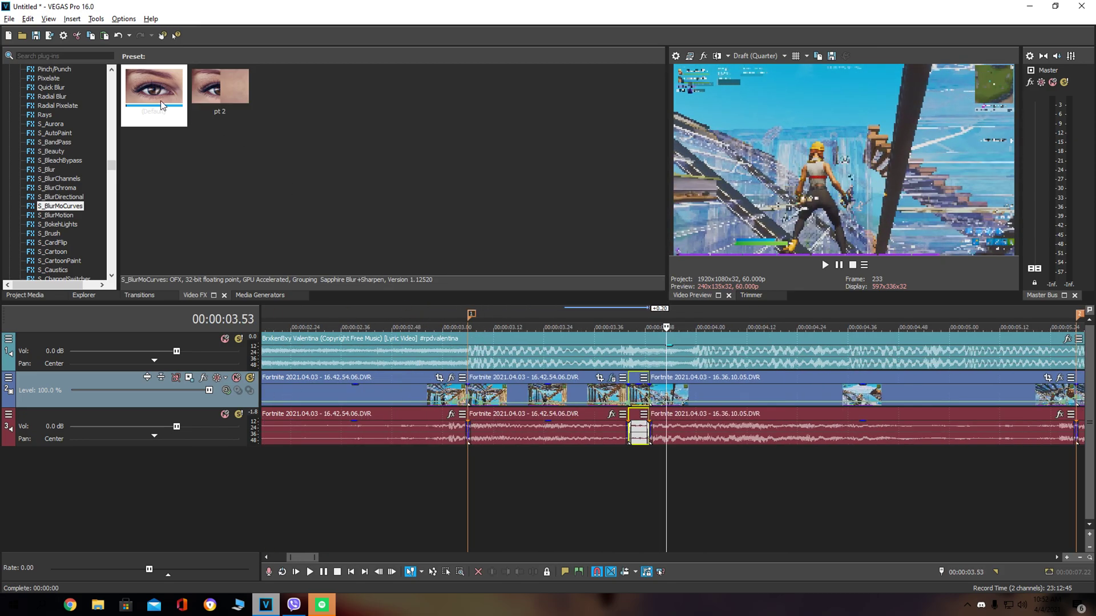
Apply S_BlurMoCurves Default to the later clip with Reflect wrapping on both axes.
{"action": "left_click_drag", "start_coordinate": [158, 97], "coordinate": [720, 391]}
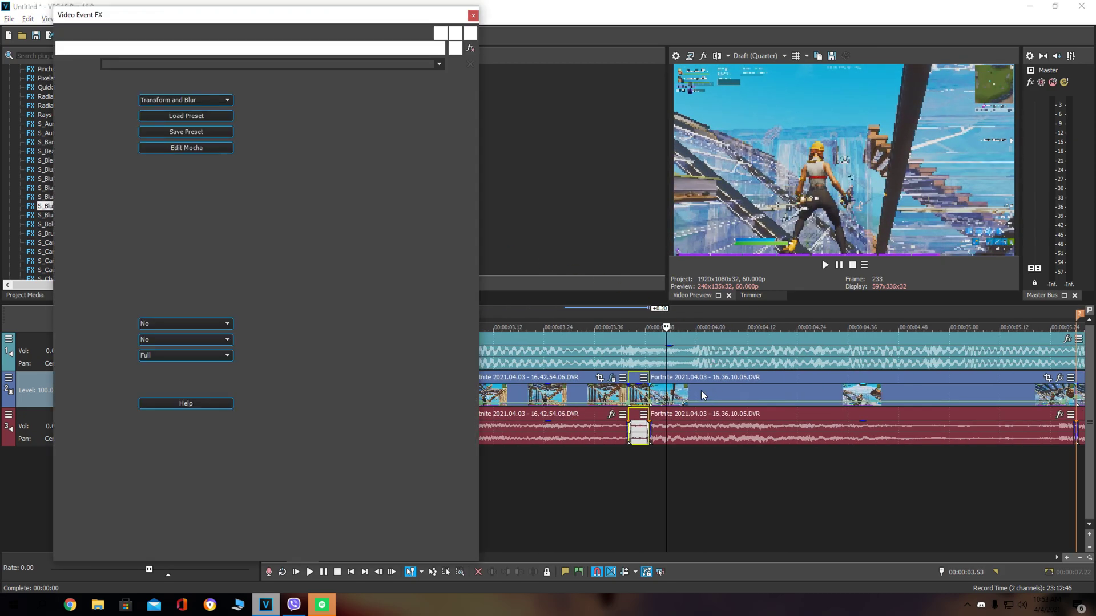
{"action": "left_click", "coordinate": [181, 323]}
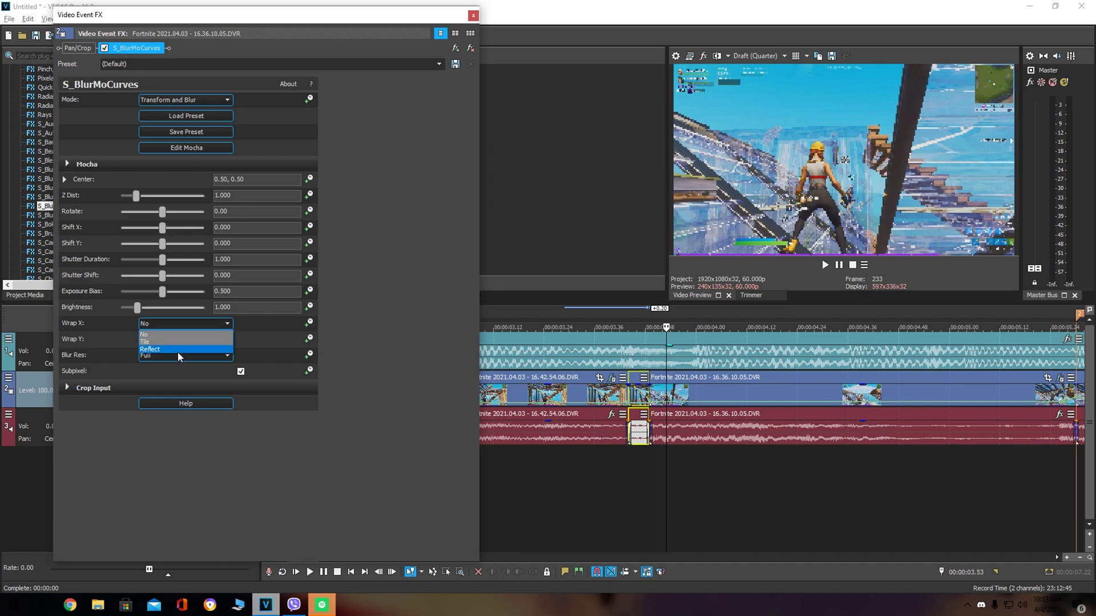
{"action": "left_click", "coordinate": [166, 351]}
{"action": "left_click", "coordinate": [160, 364]}
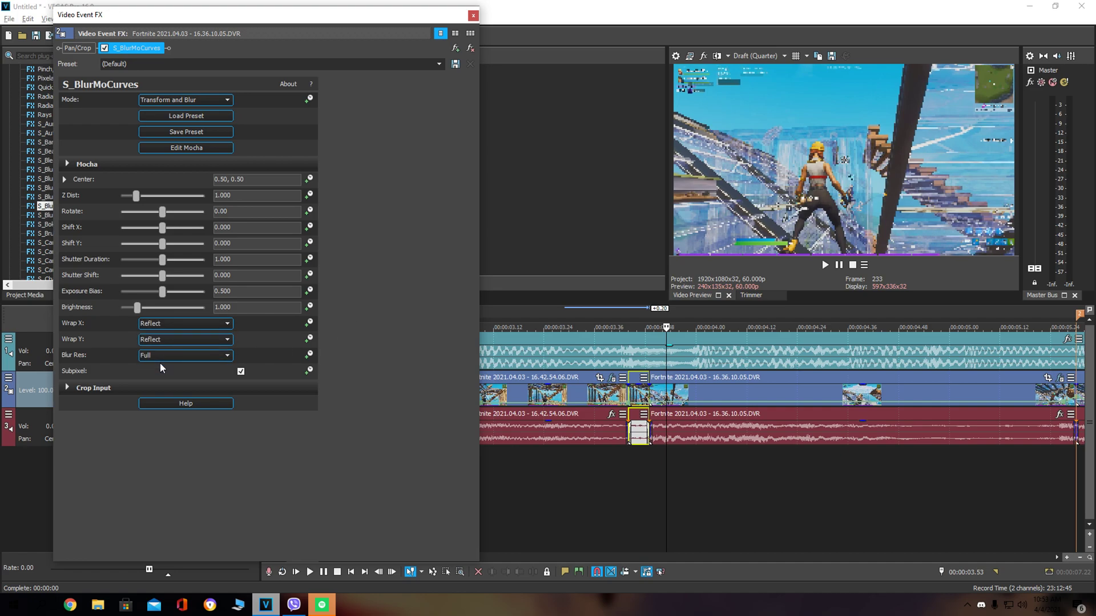
{"action": "left_click", "coordinate": [649, 328]}
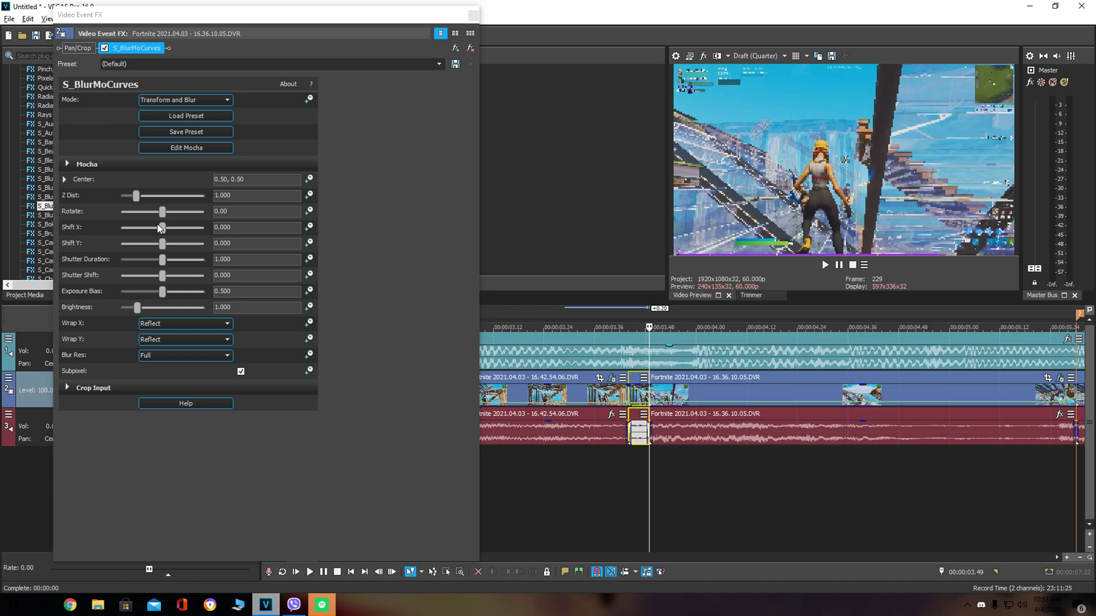
Set Shift X and Shift Y to 0.384 and Z Dist to 0.500.
{"action": "left_click", "coordinate": [263, 228]}
{"action": "type", "text": "0.38"}
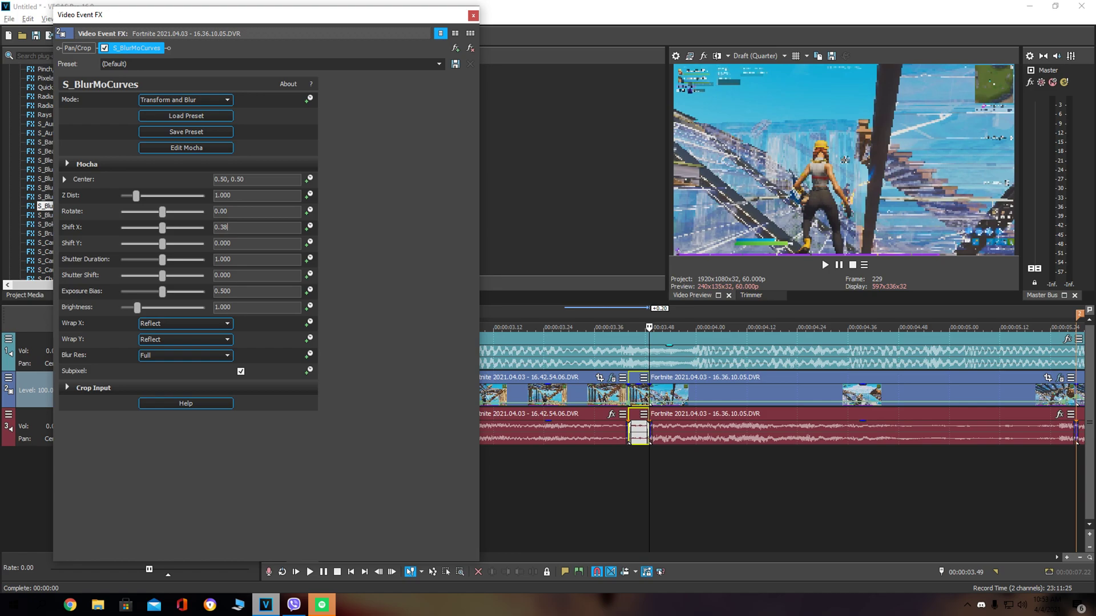
{"action": "type", "text": "4"}
{"action": "key", "text": "Return"}
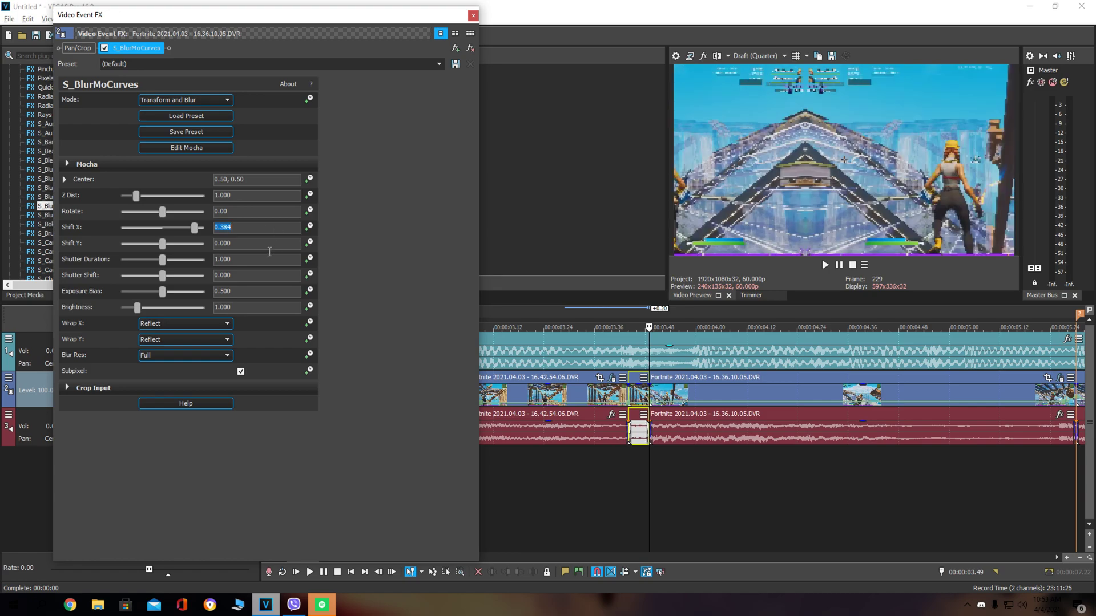
{"action": "left_click", "coordinate": [269, 249]}
{"action": "type", "text": "0.384"}
{"action": "key", "text": "Return"}
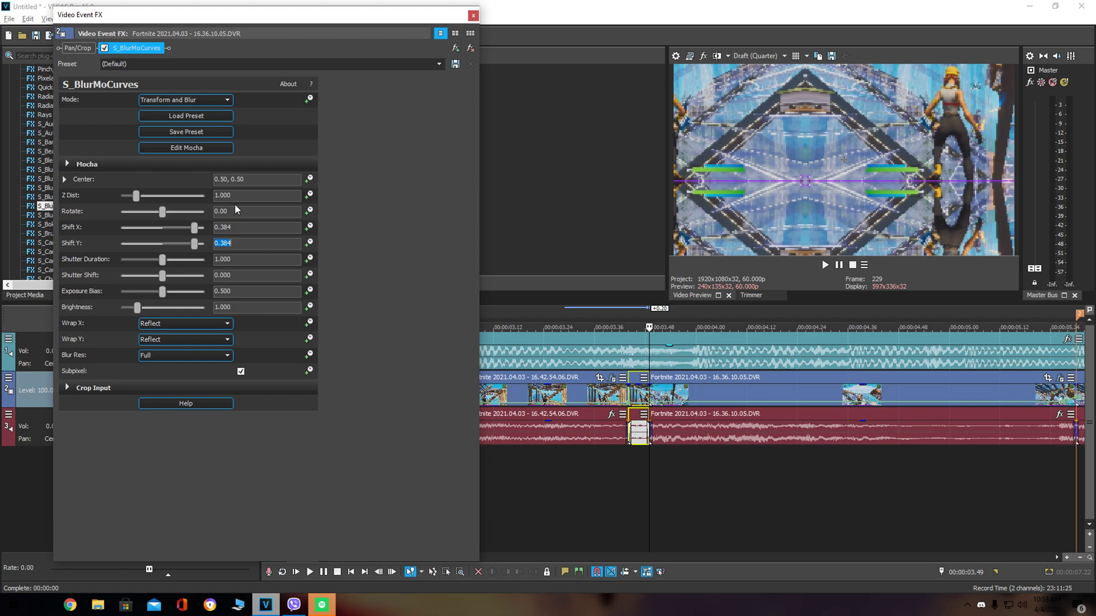
{"action": "double_click", "coordinate": [251, 195]}
{"action": "type", "text": "0.5"}
{"action": "key", "text": "Return"}
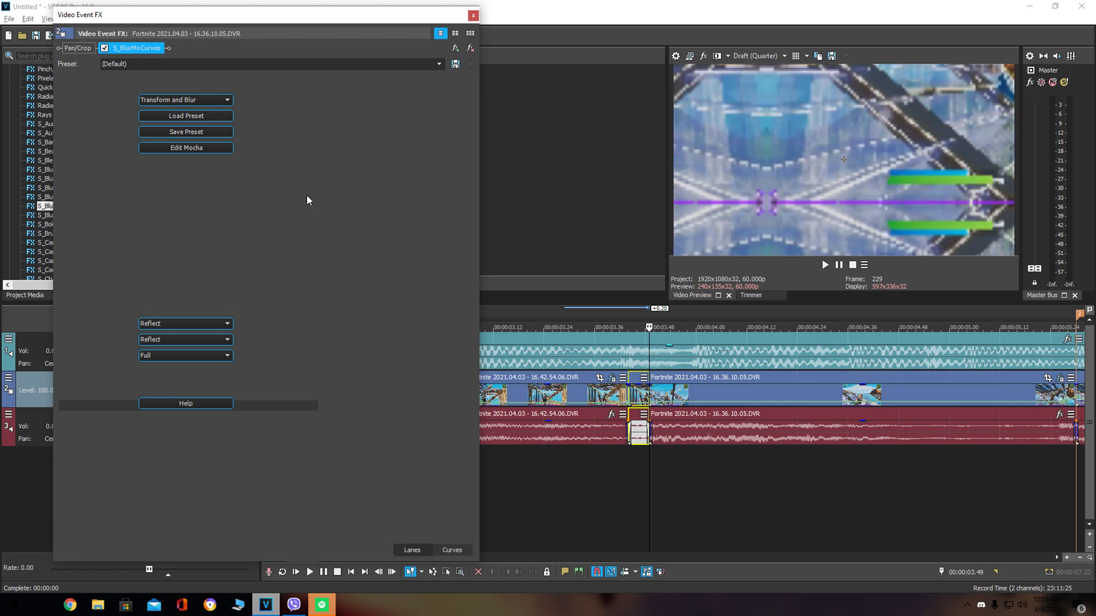
Enable animation for Z Dist, Shift X and Shift Y and move the keyframe cursor to 00:00:00.05.
{"action": "left_click", "coordinate": [309, 195]}
{"action": "left_click", "coordinate": [309, 228]}
{"action": "left_click", "coordinate": [309, 243]}
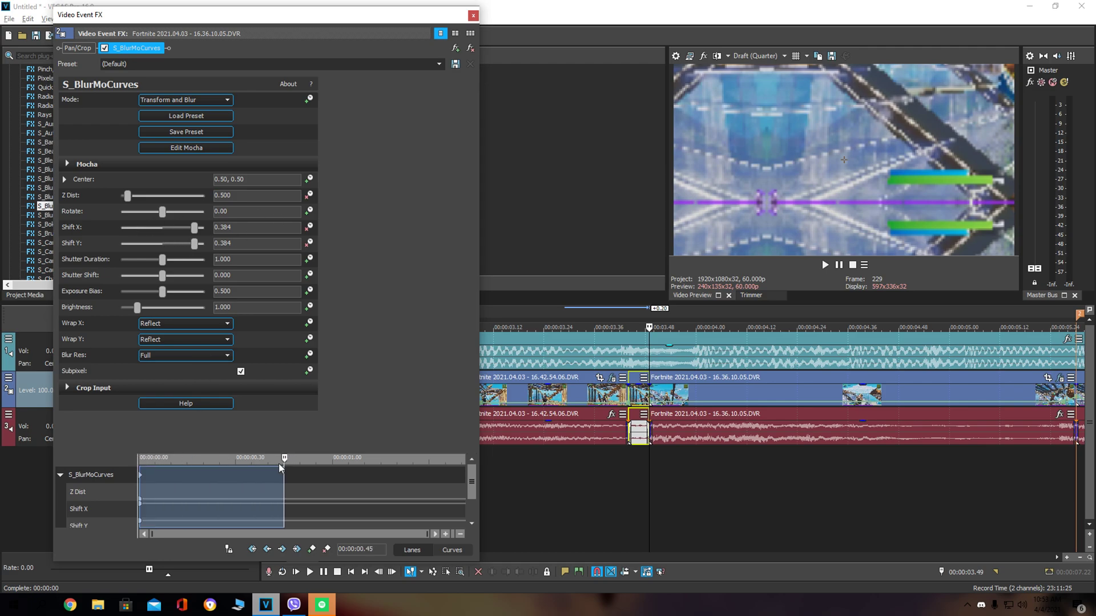
{"action": "left_click_drag", "start_coordinate": [140, 467], "coordinate": [281, 526]}
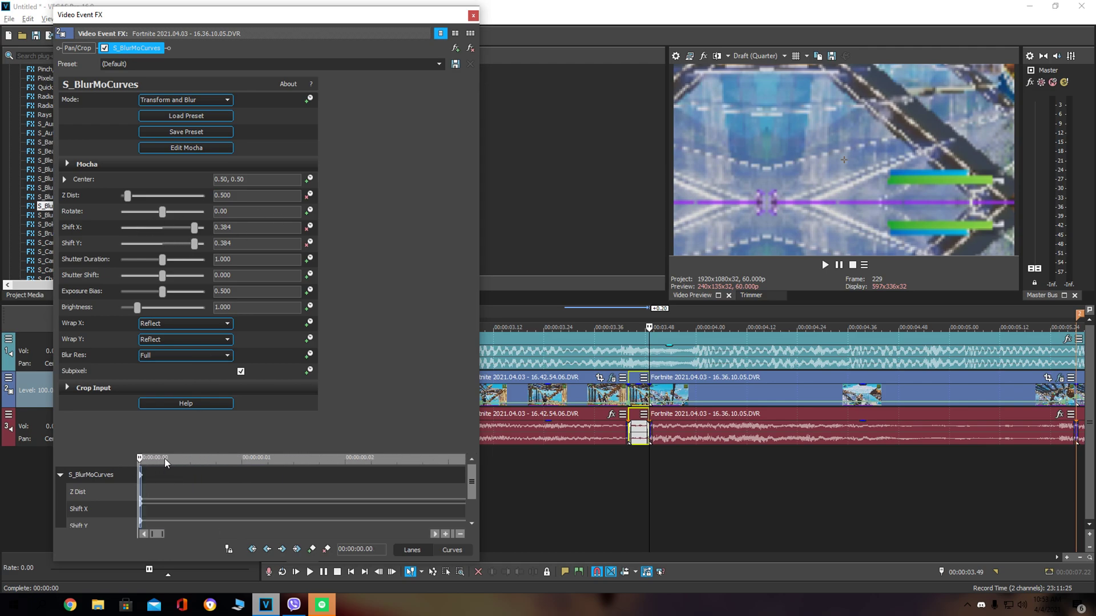
{"action": "left_click_drag", "start_coordinate": [142, 469], "coordinate": [348, 513]}
{"action": "left_click", "coordinate": [192, 458]}
{"action": "left_click_drag", "start_coordinate": [192, 458], "coordinate": [268, 459]}
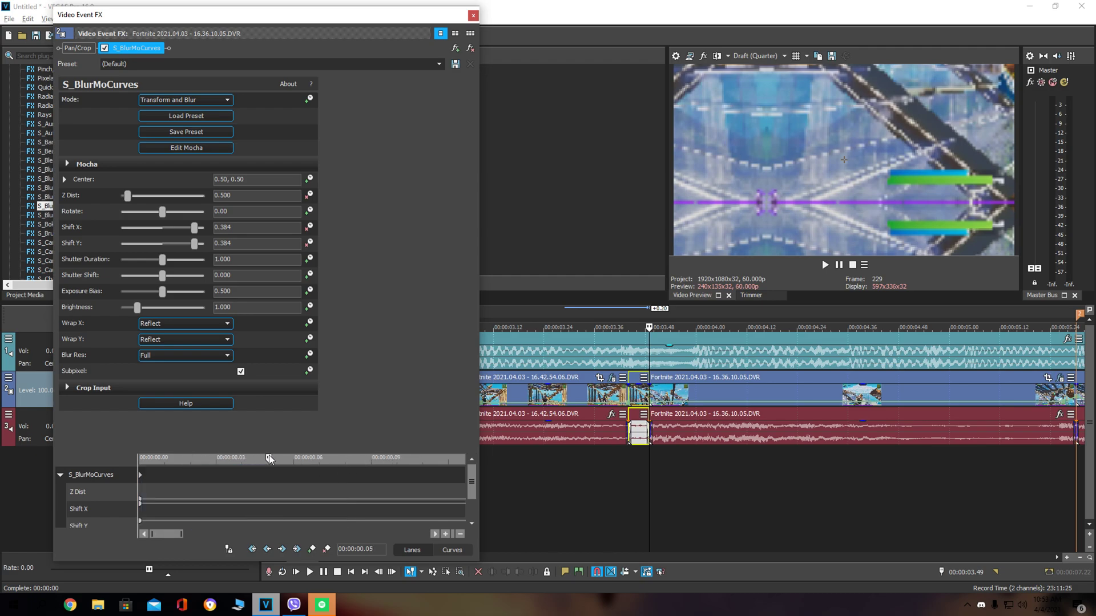
Keyframe Z Dist 1.000, Shift X 0.000 and Shift Y 0.000 at that time.
{"action": "double_click", "coordinate": [253, 195]}
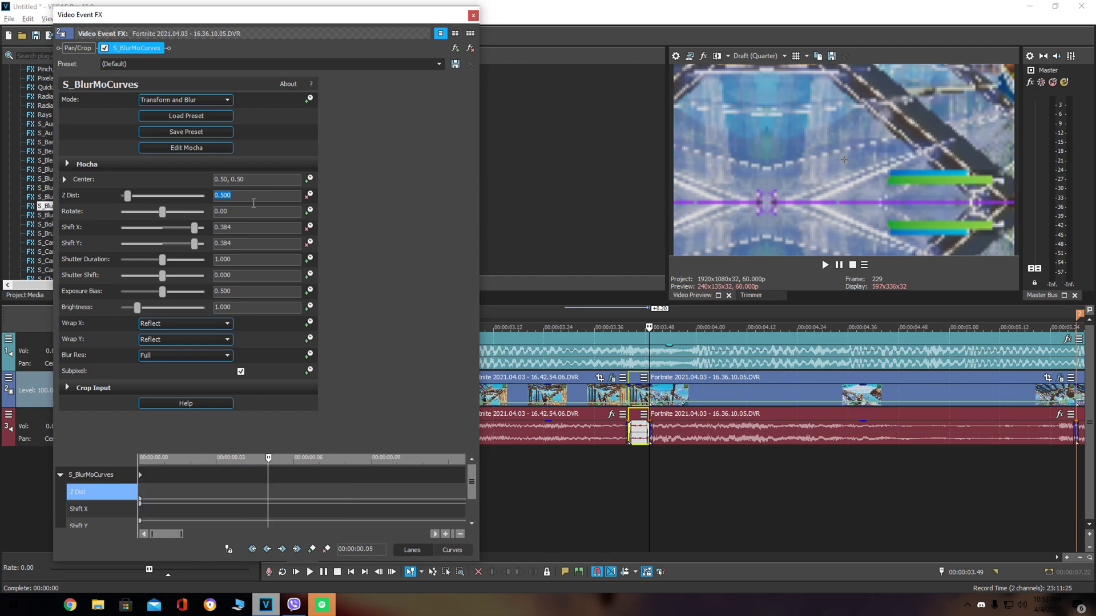
{"action": "type", "text": "1"}
{"action": "key", "text": "Return"}
{"action": "double_click", "coordinate": [253, 227]}
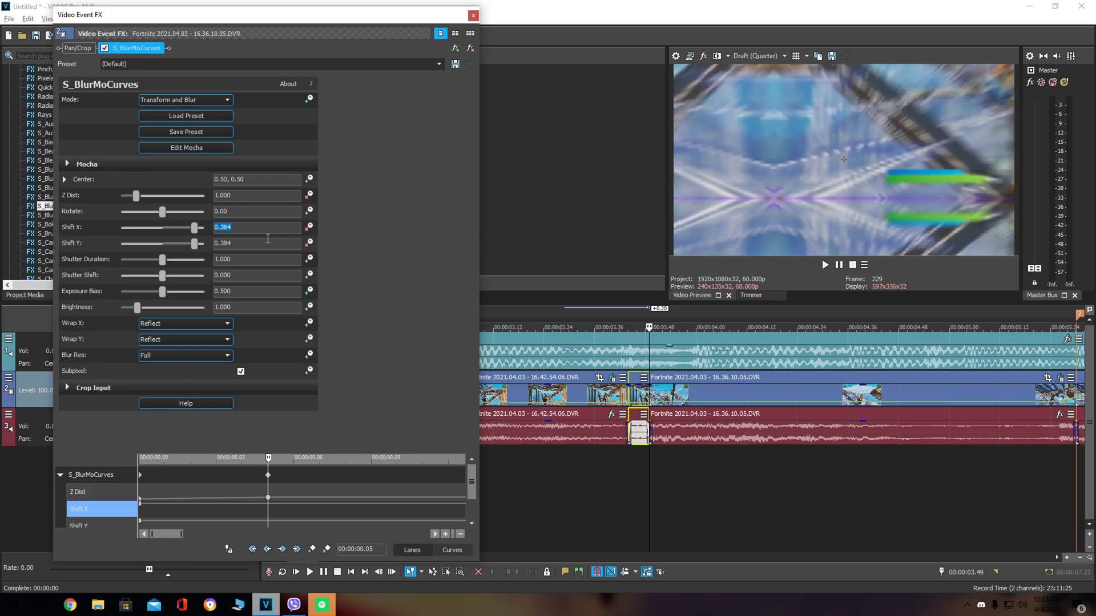
{"action": "type", "text": "9"}
{"action": "key", "text": "Return"}
{"action": "type", "text": "0"}
{"action": "key", "text": "Return"}
{"action": "left_click", "coordinate": [270, 244]}
{"action": "type", "text": "000"}
{"action": "key", "text": "Return"}
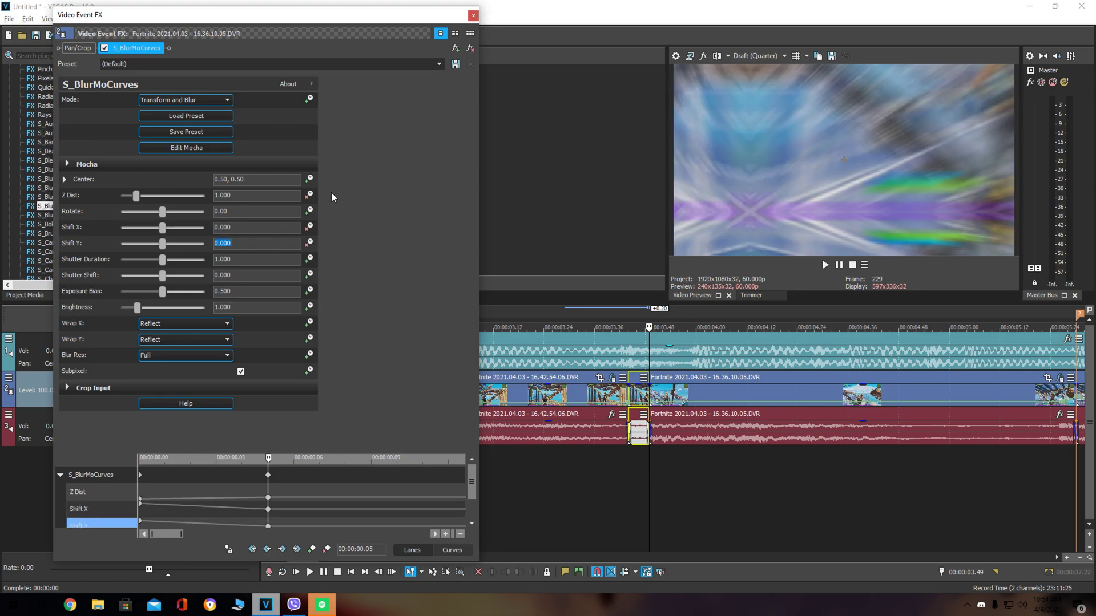
Close the effect settings and play the blur across the cut, stopping at 00:00:03.54.
{"action": "left_click", "coordinate": [473, 15]}
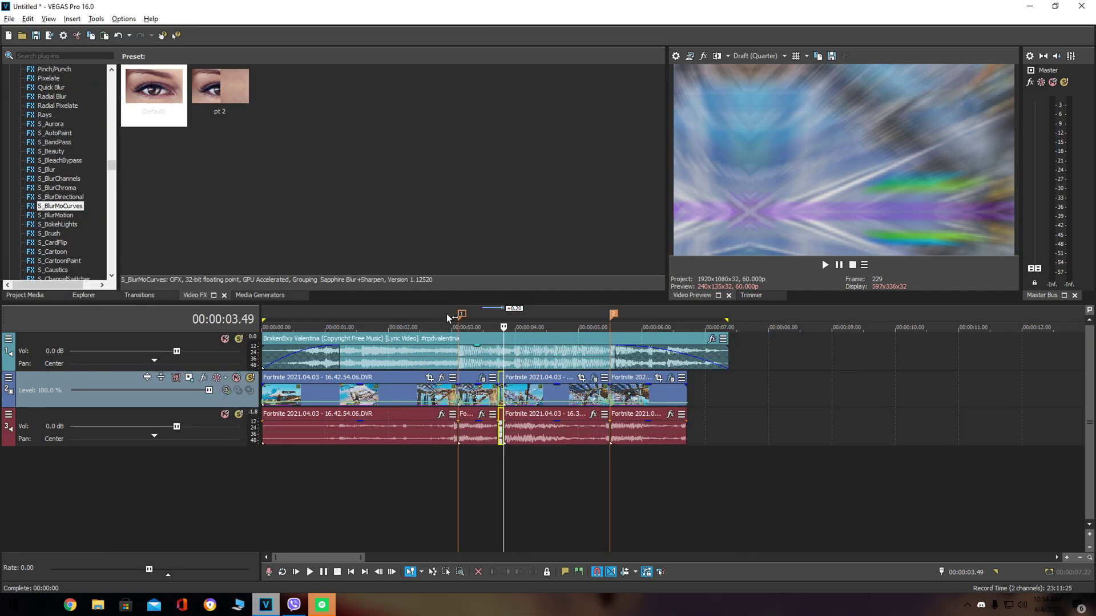
{"action": "left_click", "coordinate": [477, 324]}
{"action": "key", "text": "space"}
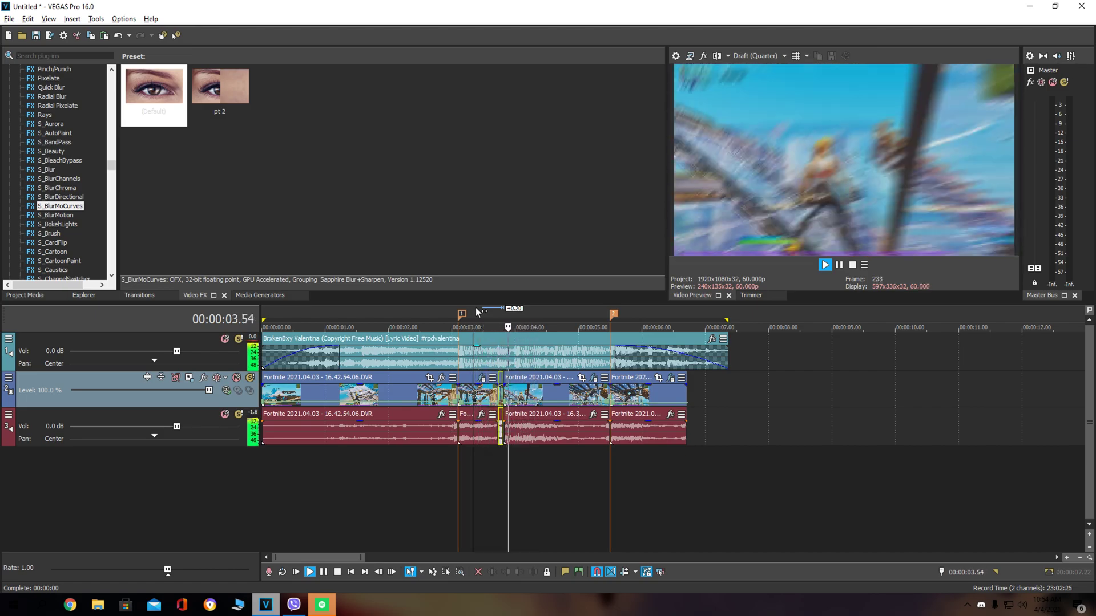
{"action": "left_click", "coordinate": [526, 326]}
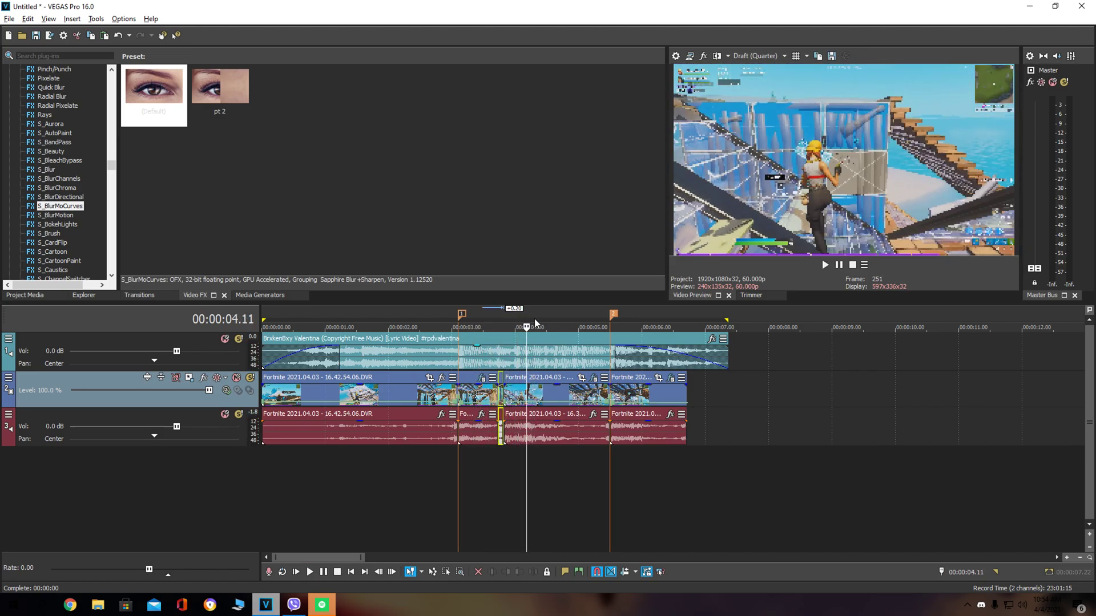
{"action": "left_click", "coordinate": [521, 362]}
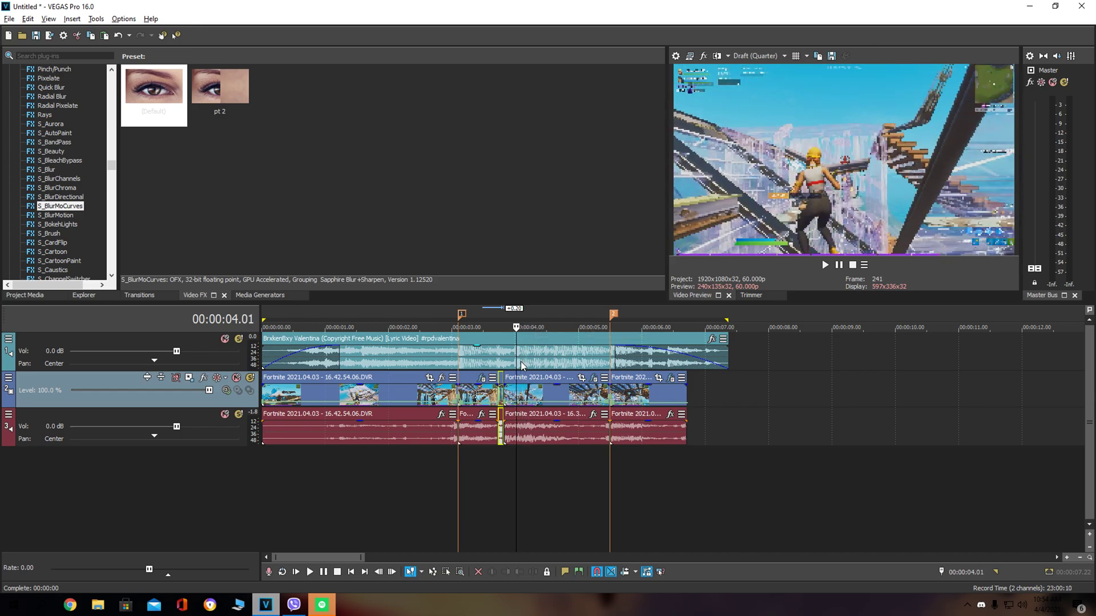
{"action": "scroll", "coordinate": [520, 361], "scroll_direction": "up", "scroll_amount": 1}
{"action": "key", "text": "space"}
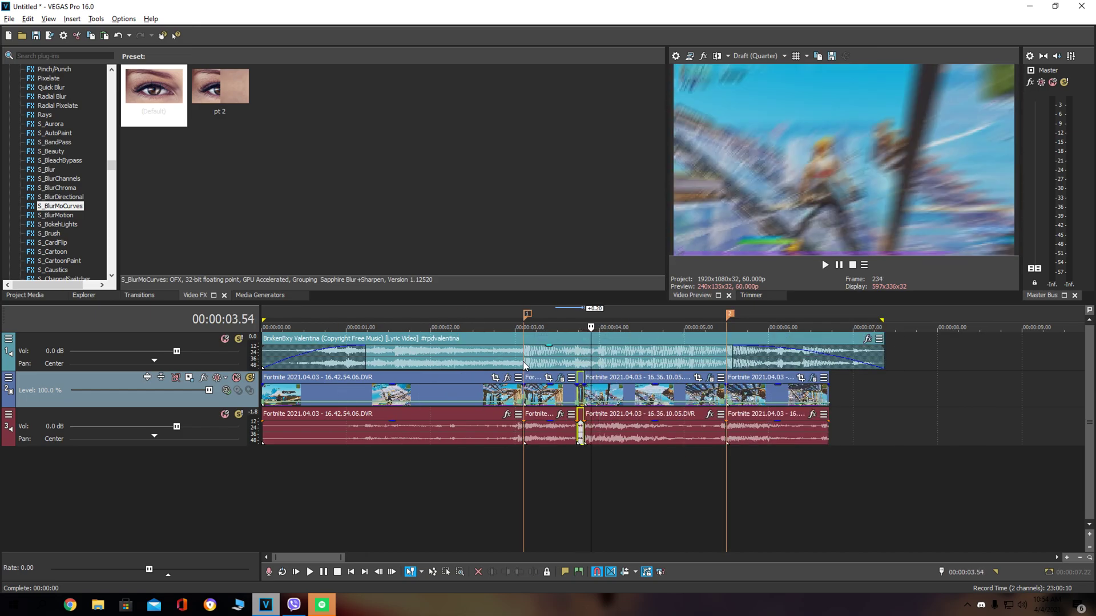
{"action": "scroll", "coordinate": [49, 206], "scroll_direction": "up", "scroll_amount": 2}
{"action": "scroll", "coordinate": [49, 205], "scroll_direction": "up", "scroll_amount": 2}
{"action": "scroll", "coordinate": [50, 206], "scroll_direction": "down", "scroll_amount": 3}
{"action": "scroll", "coordinate": [53, 203], "scroll_direction": "down", "scroll_amount": 3}
{"action": "scroll", "coordinate": [56, 203], "scroll_direction": "down", "scroll_amount": 2}
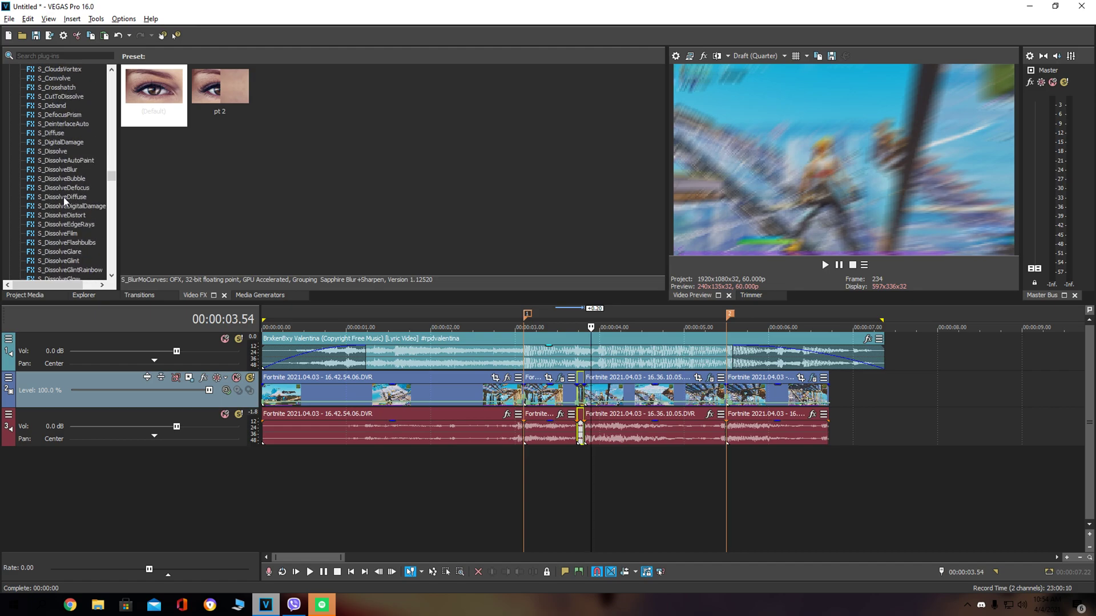
{"action": "scroll", "coordinate": [83, 210], "scroll_direction": "down", "scroll_amount": 4}
Drag S_DissolveShake's 'dimeco shake for transitions' preset onto the clip before the cut.
{"action": "left_click", "coordinate": [72, 225]}
{"action": "left_click", "coordinate": [221, 94]}
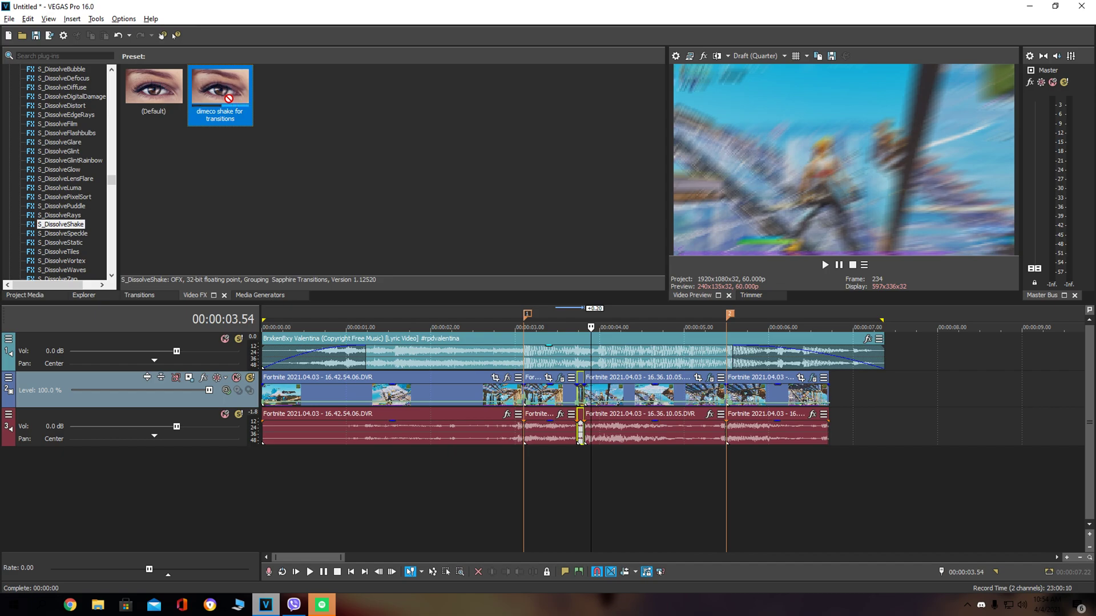
{"action": "left_click_drag", "start_coordinate": [229, 98], "coordinate": [585, 396]}
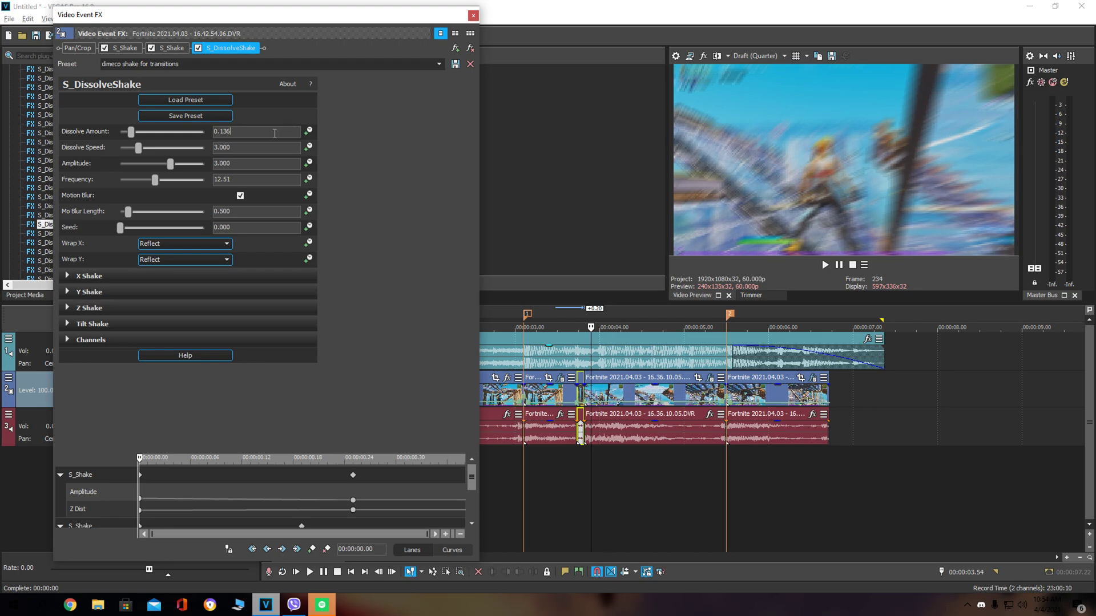
Apply the 'dimeco shake for transitions' preset to the clip after the cut.
{"action": "left_click", "coordinate": [473, 14]}
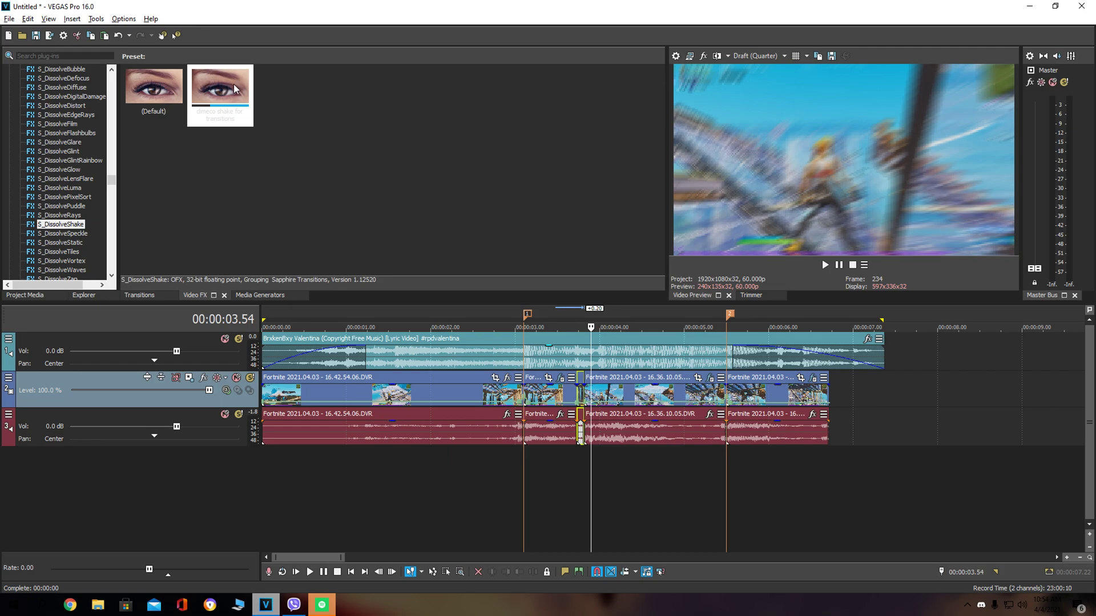
{"action": "left_click", "coordinate": [234, 84]}
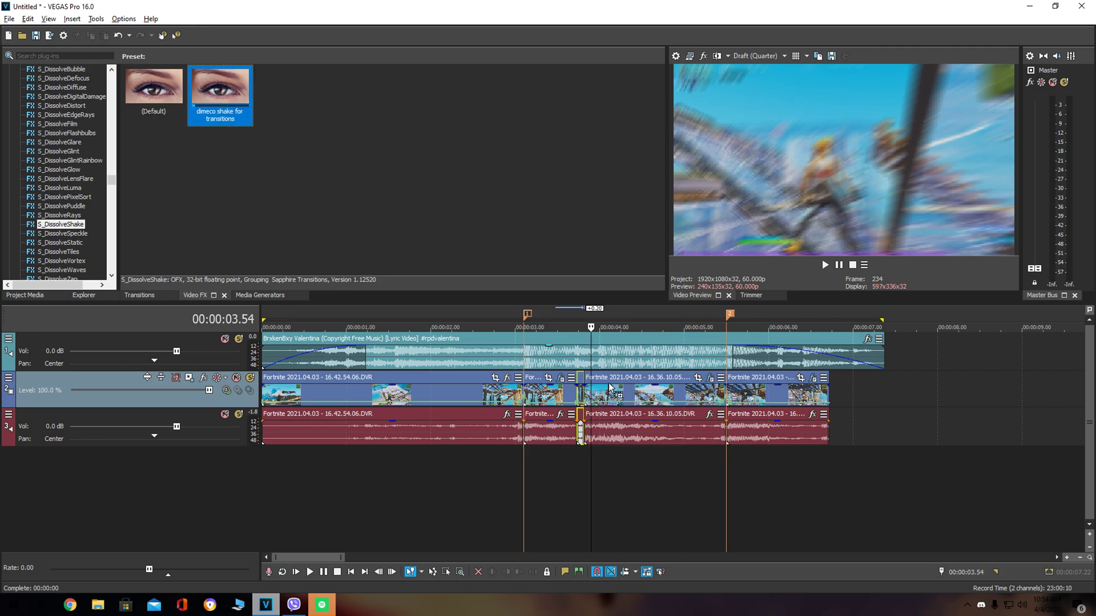
{"action": "left_click_drag", "start_coordinate": [220, 90], "coordinate": [613, 389]}
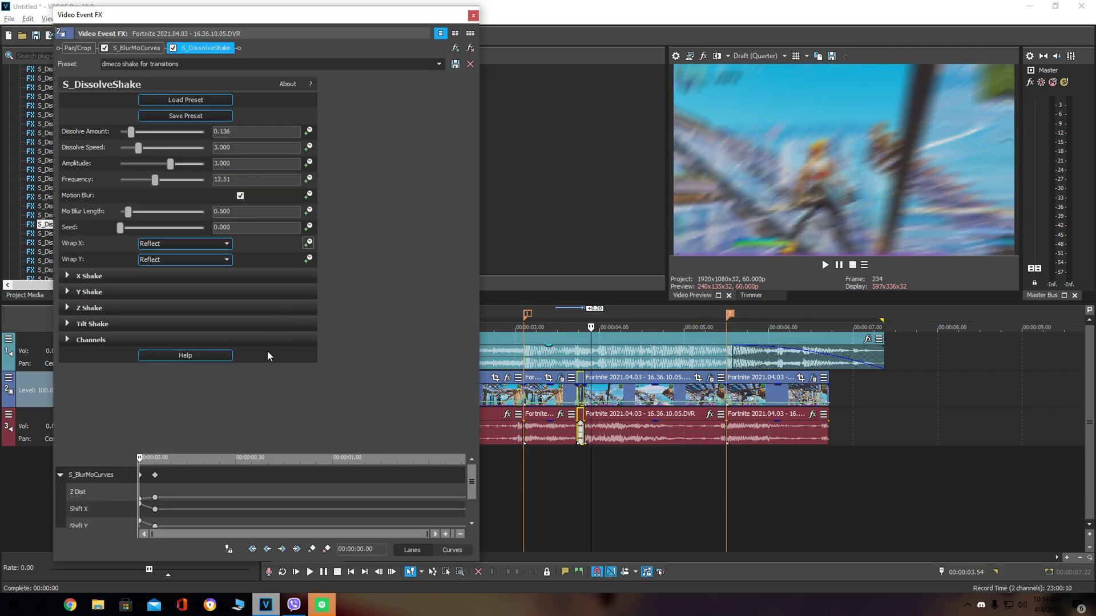
Keyframe Dissolve Amount to 0 at 00:00:00.11 and 0.200 at the start.
{"action": "left_click", "coordinate": [310, 132]}
{"action": "scroll", "coordinate": [472, 479], "scroll_direction": "down", "scroll_amount": 3}
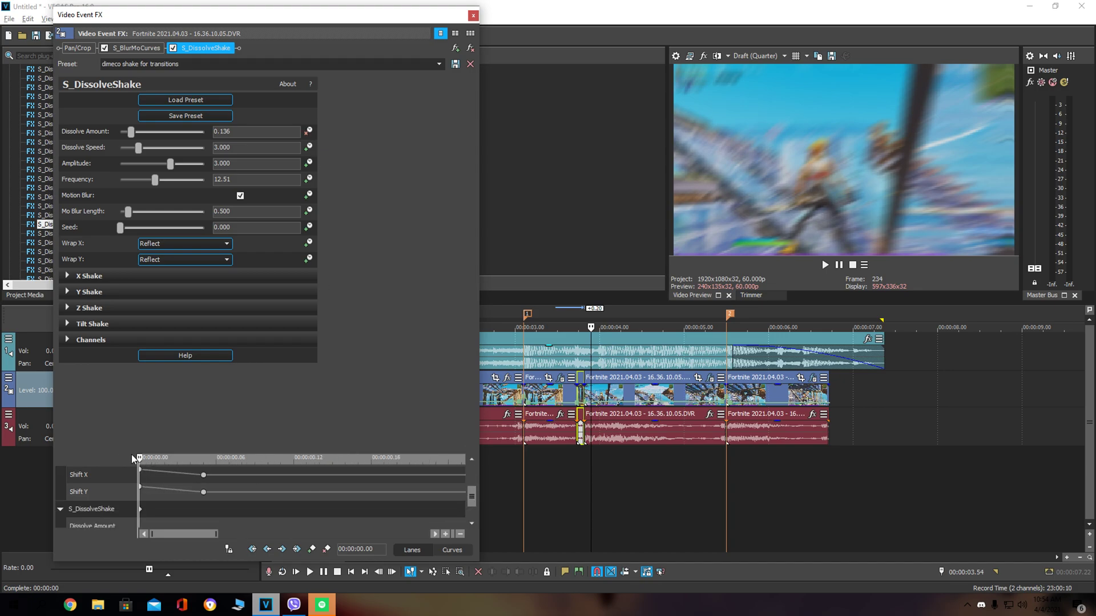
{"action": "left_click_drag", "start_coordinate": [134, 460], "coordinate": [268, 459]}
{"action": "left_click_drag", "start_coordinate": [268, 459], "coordinate": [281, 459]}
{"action": "left_click_drag", "start_coordinate": [133, 131], "coordinate": [118, 131]}
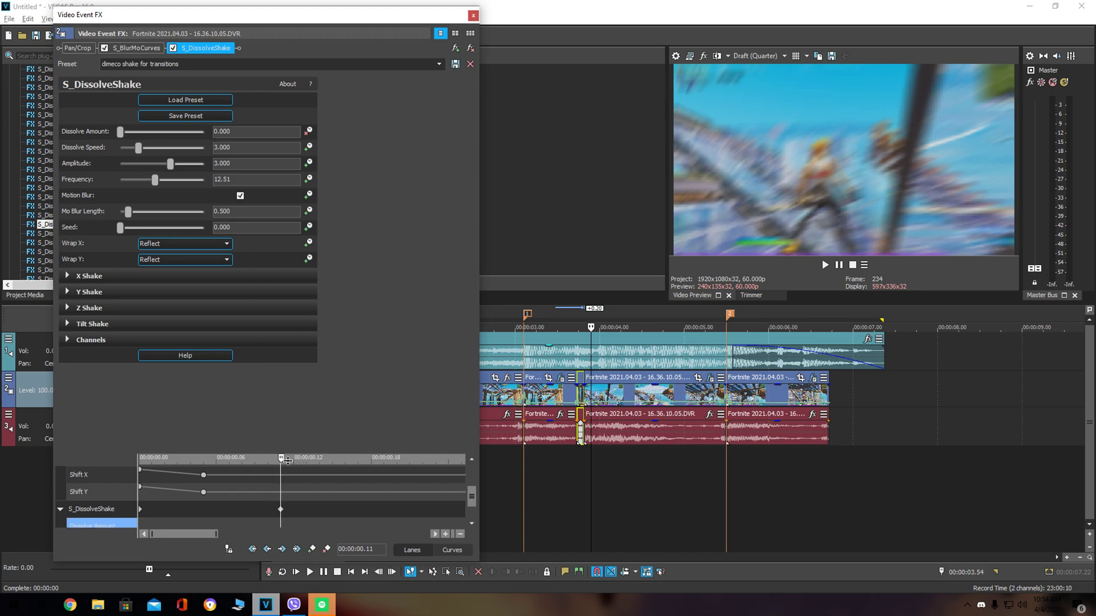
{"action": "left_click_drag", "start_coordinate": [282, 458], "coordinate": [139, 459]}
{"action": "type", "text": "2"}
{"action": "key", "text": "Return"}
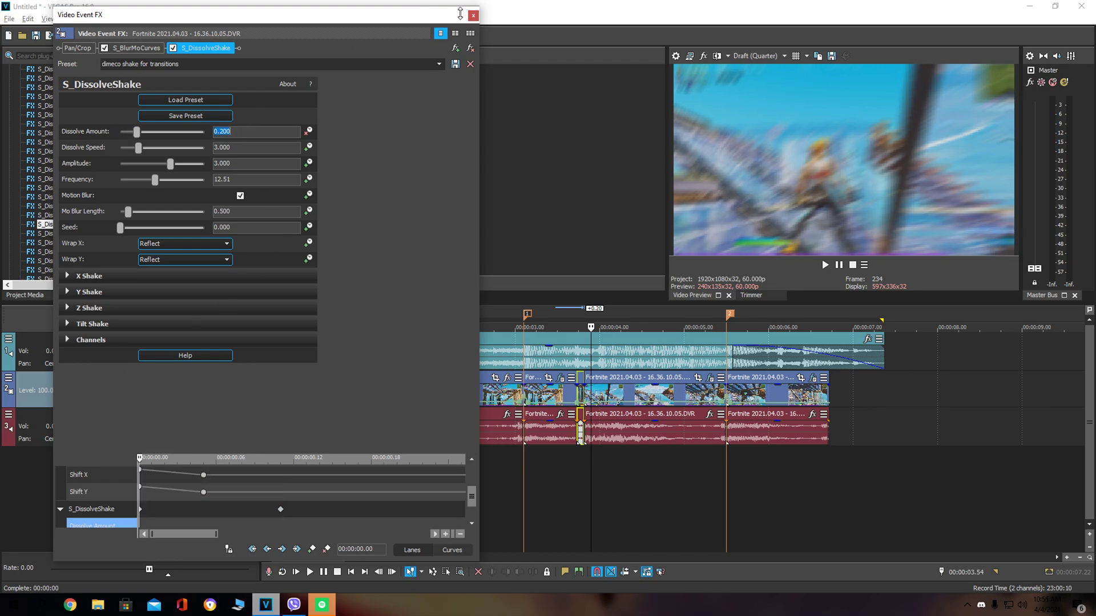
{"action": "left_click", "coordinate": [474, 14]}
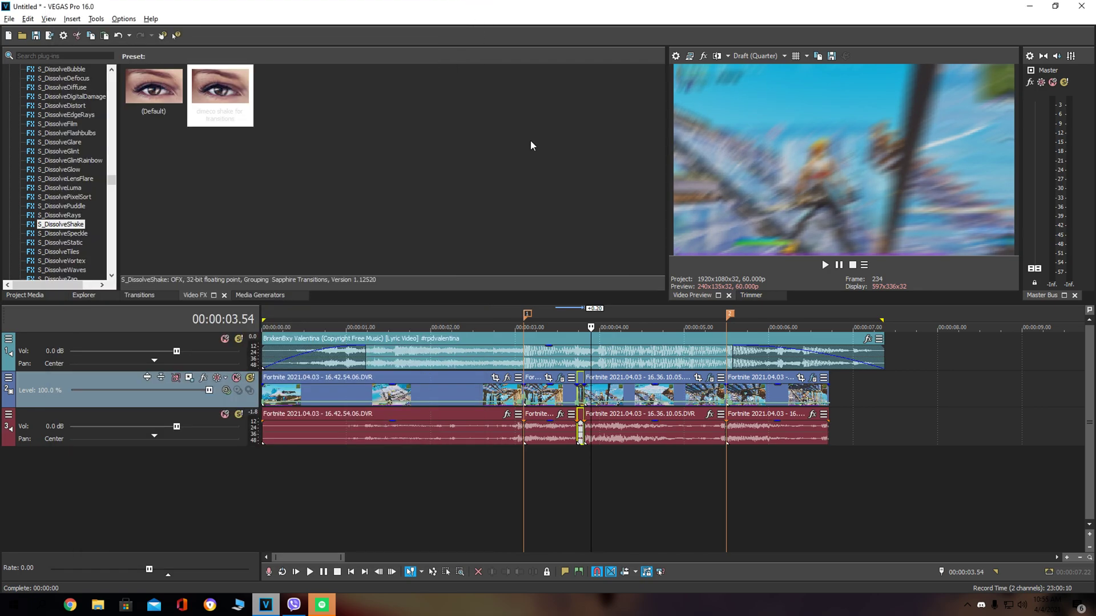
{"action": "left_click", "coordinate": [555, 327]}
{"action": "key", "text": "space"}
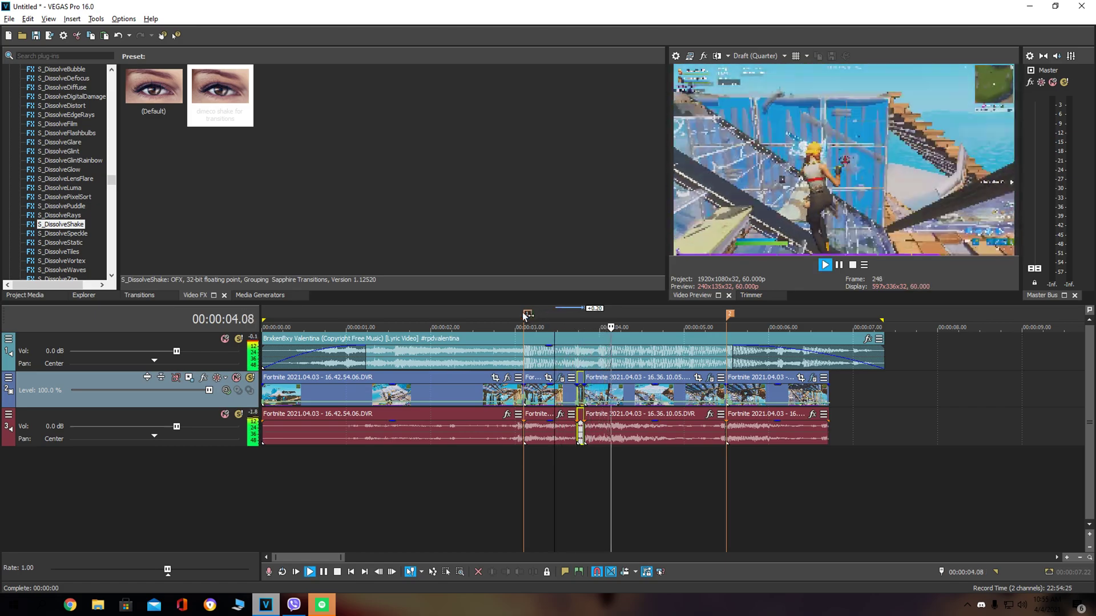
{"action": "key", "text": "space"}
{"action": "key", "text": "space"}
{"action": "key", "text": "space"}
{"action": "key", "text": "space"}
{"action": "scroll", "coordinate": [707, 383], "scroll_direction": "up", "scroll_amount": 2}
{"action": "left_click", "coordinate": [707, 380]}
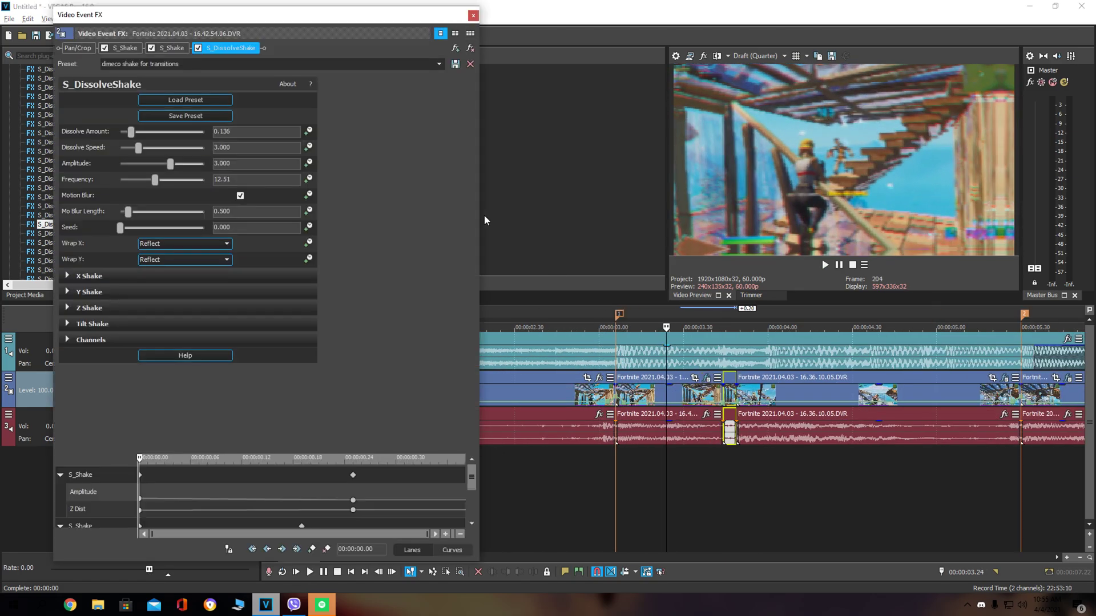
Apply the S_DissolveShake preset to the clip at the cut and close Video Event FX.
{"action": "left_click", "coordinate": [472, 14]}
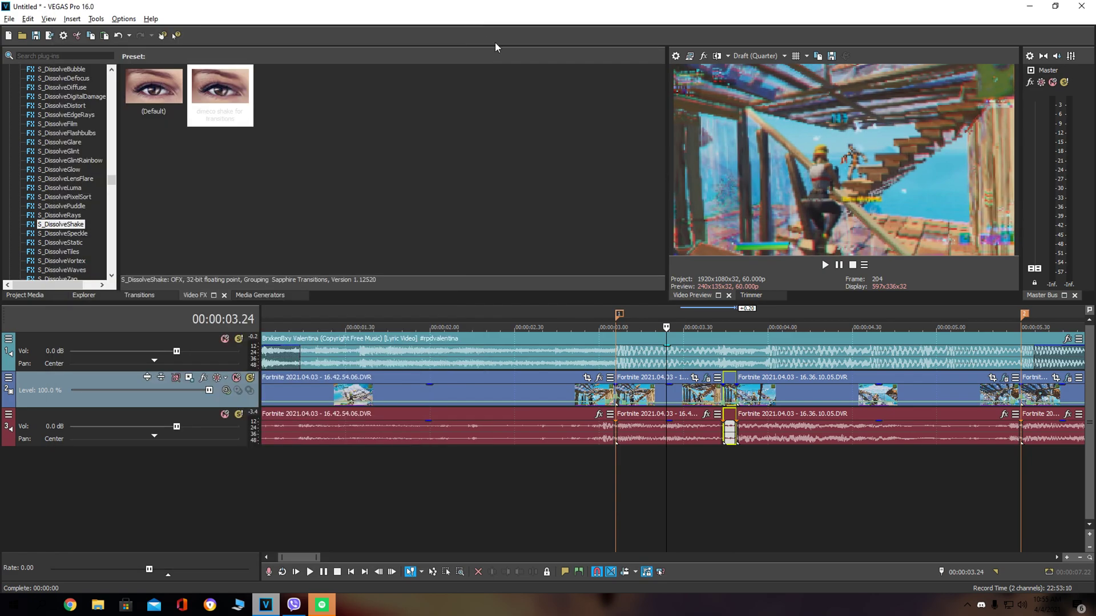
{"action": "scroll", "coordinate": [675, 383], "scroll_direction": "up", "scroll_amount": 1}
{"action": "left_click_drag", "start_coordinate": [221, 90], "coordinate": [799, 394]}
{"action": "left_click", "coordinate": [472, 15]}
Play back the shake transition, replaying several times from just before the cut.
{"action": "key", "text": "space"}
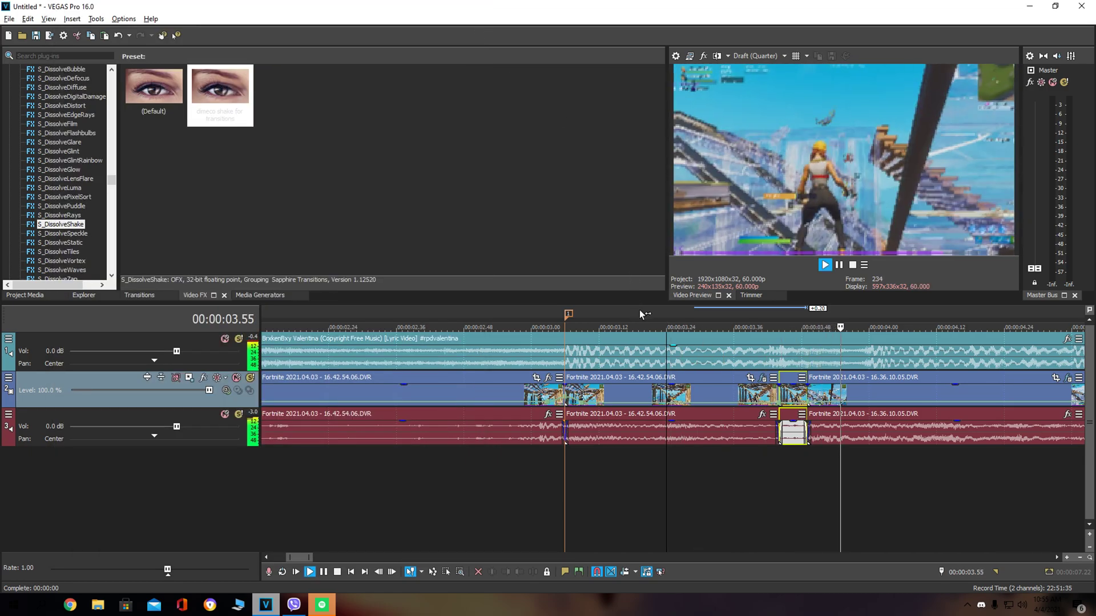
{"action": "left_click", "coordinate": [568, 326]}
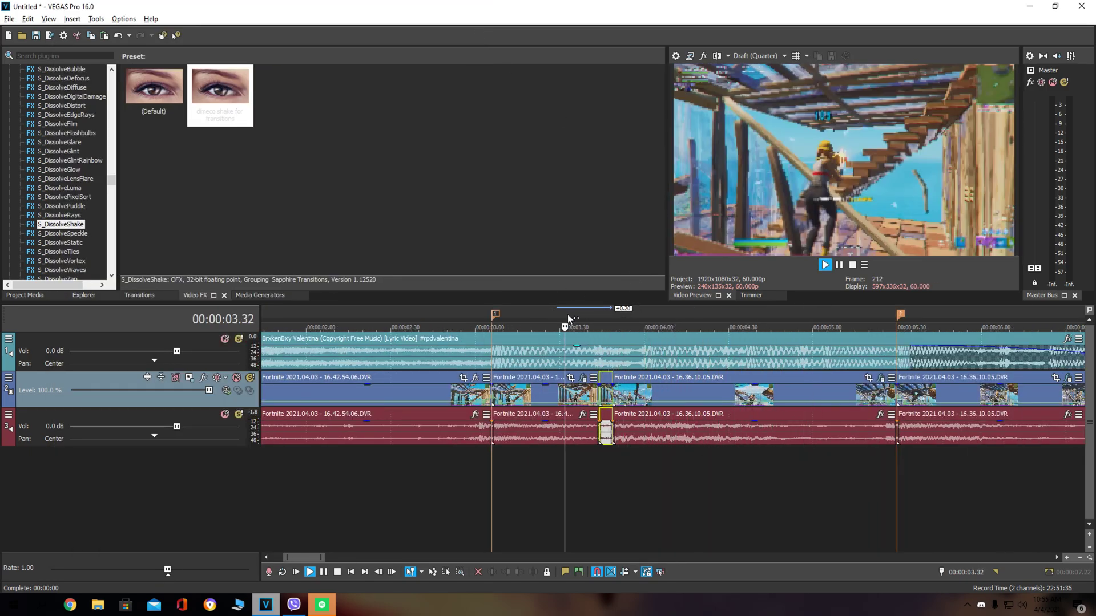
{"action": "left_click", "coordinate": [539, 326]}
{"action": "left_click", "coordinate": [532, 323]}
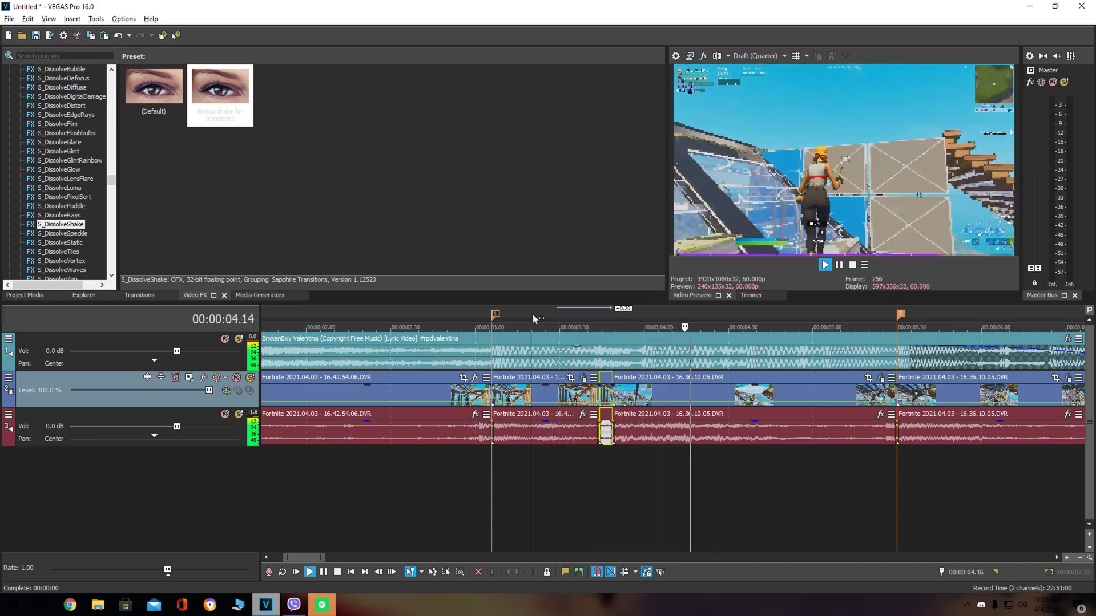
{"action": "left_click", "coordinate": [533, 324]}
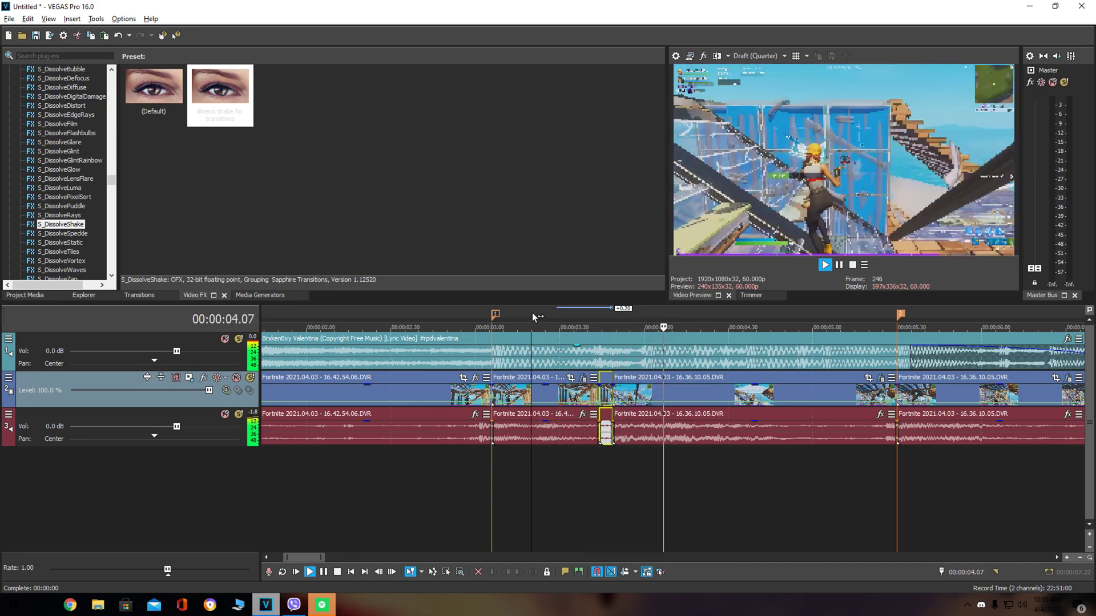
{"action": "scroll", "coordinate": [532, 314], "scroll_direction": "down", "scroll_amount": 2}
{"action": "key", "text": "space"}
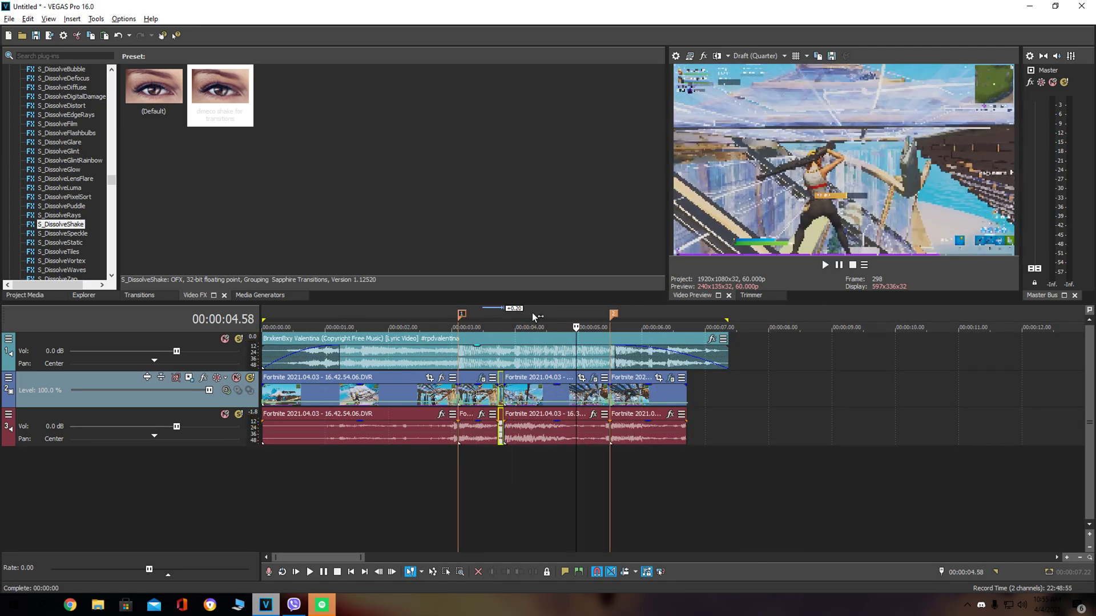